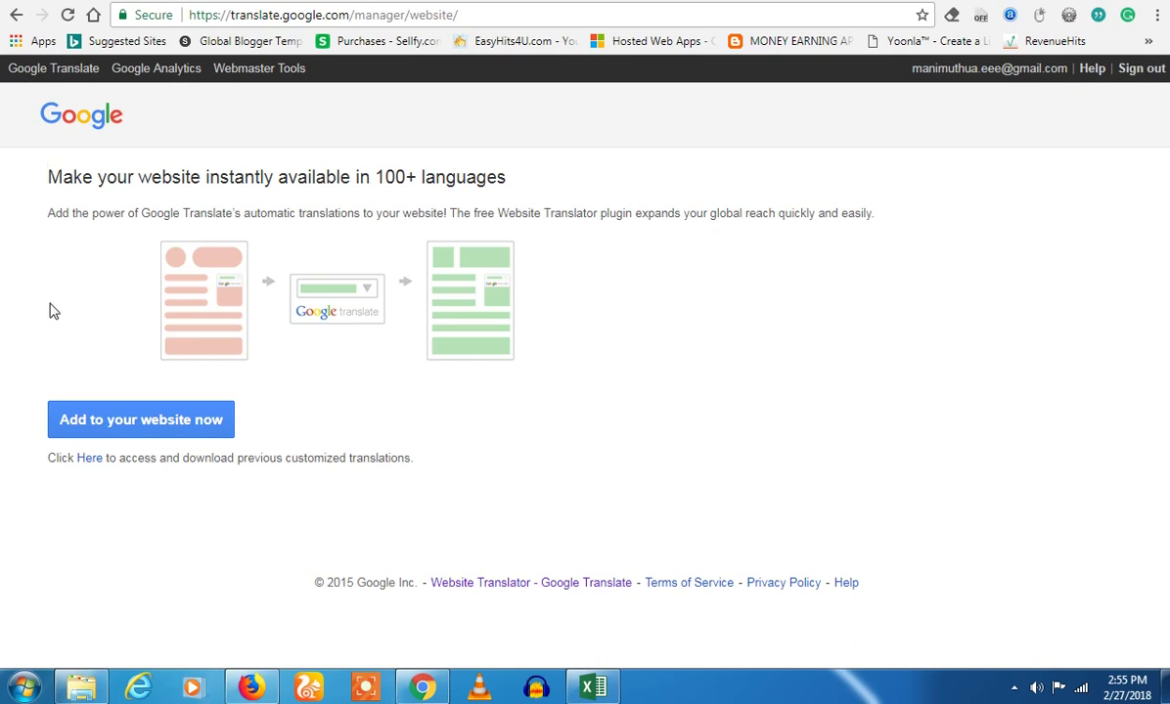
# - Start adding a website in the Website Translator and dismiss the Windows color scheme prompt
pyautogui.click(398, 19)
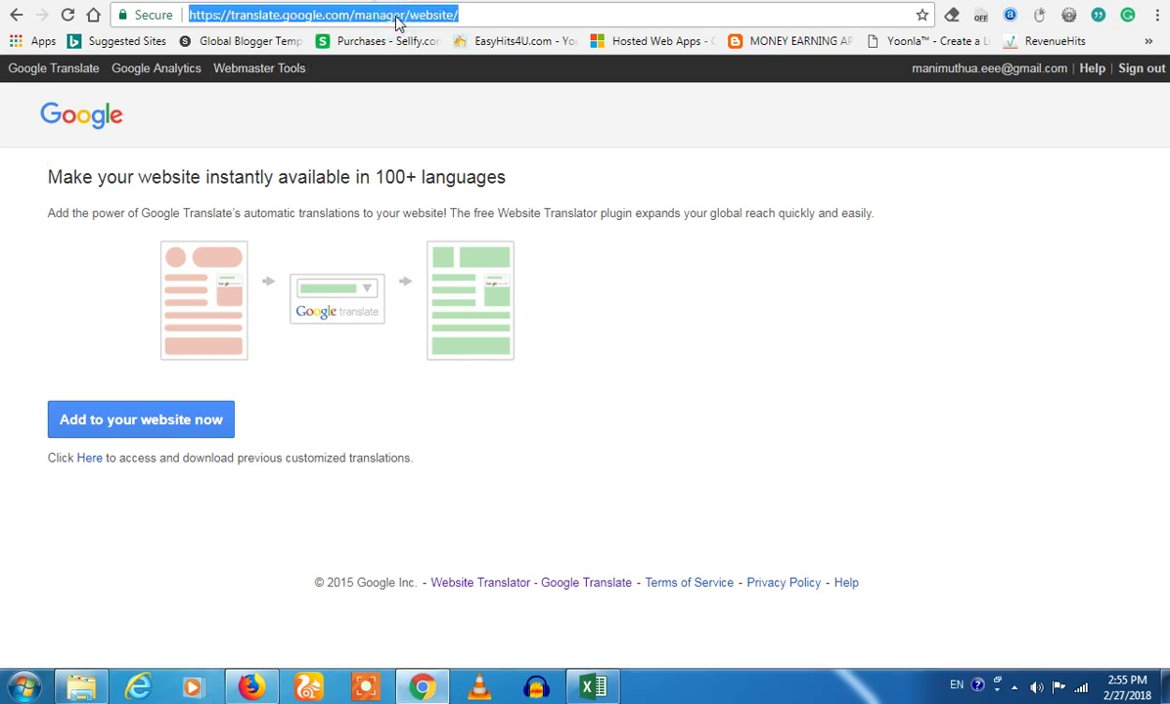
pyautogui.click(403, 128)
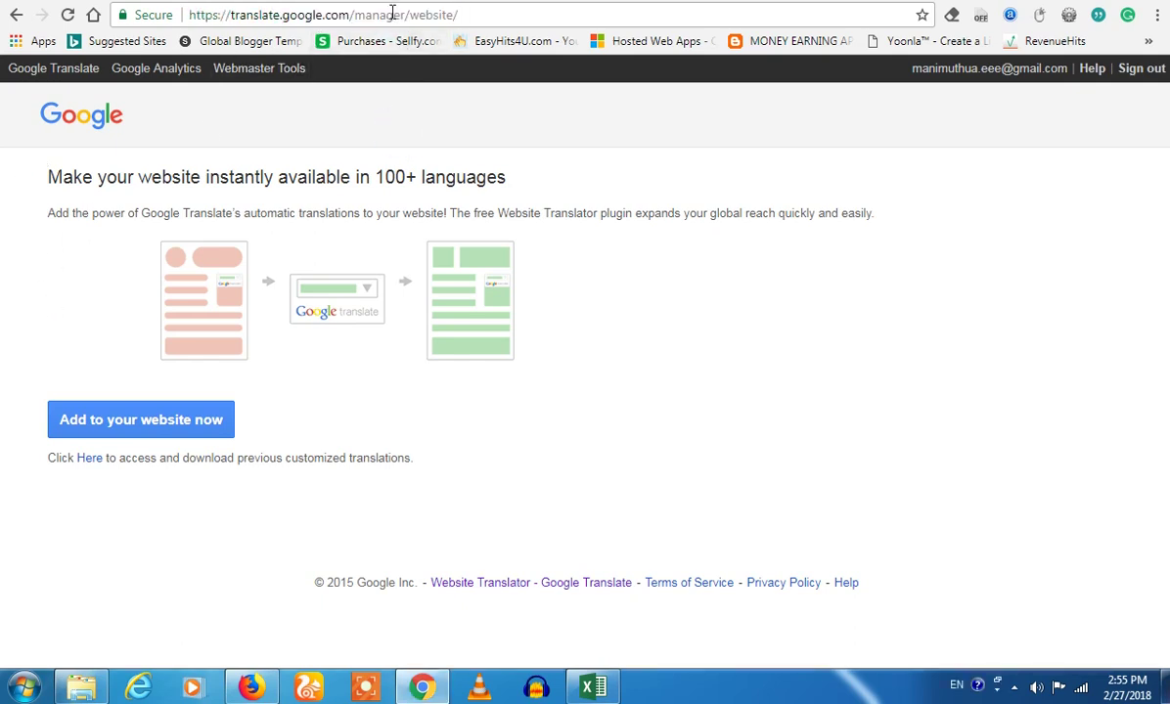
pyautogui.click(392, 18)
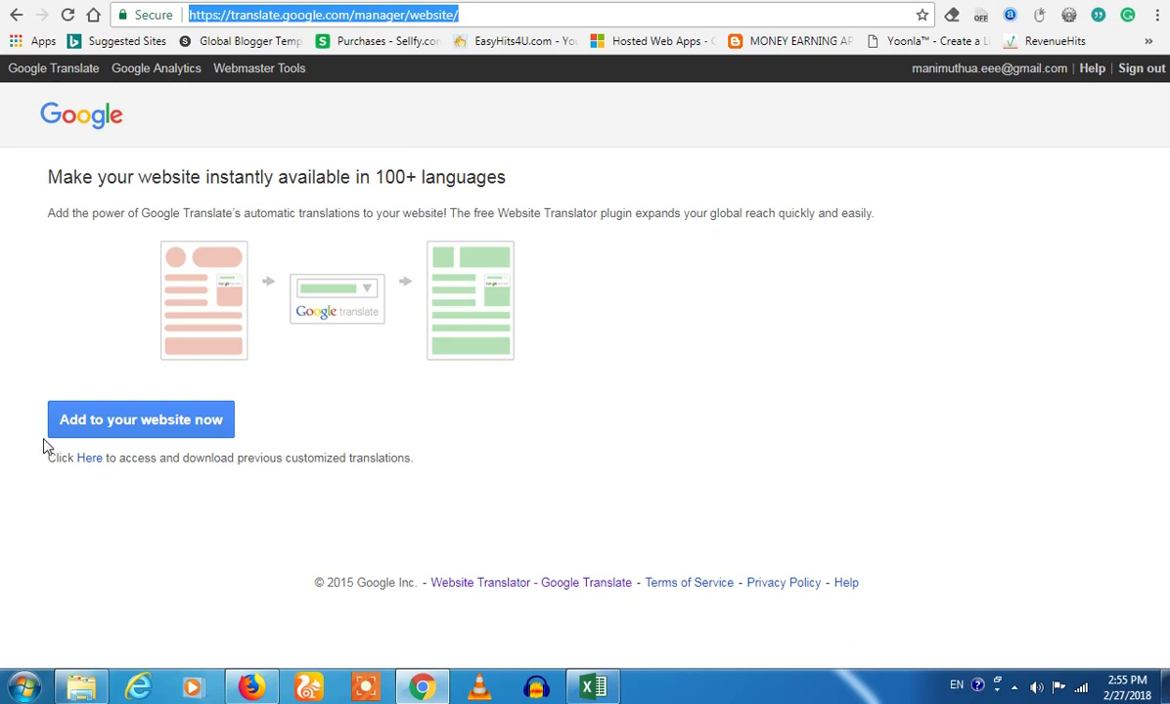
pyautogui.click(119, 427)
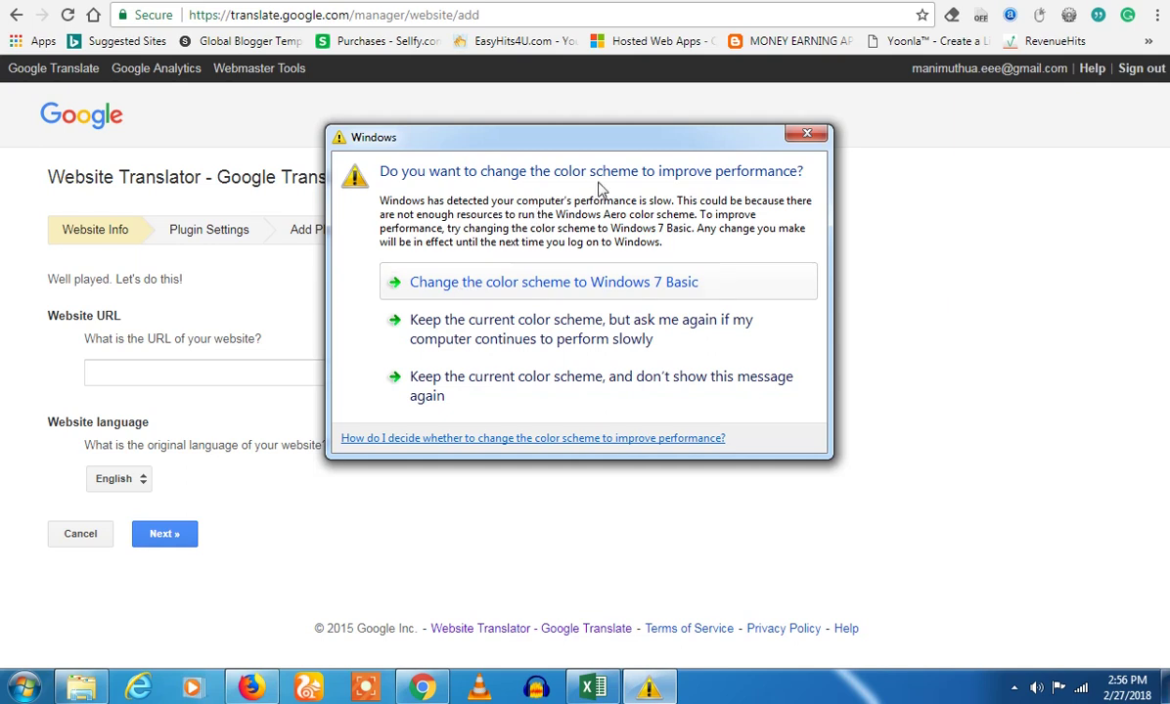
pyautogui.click(800, 134)
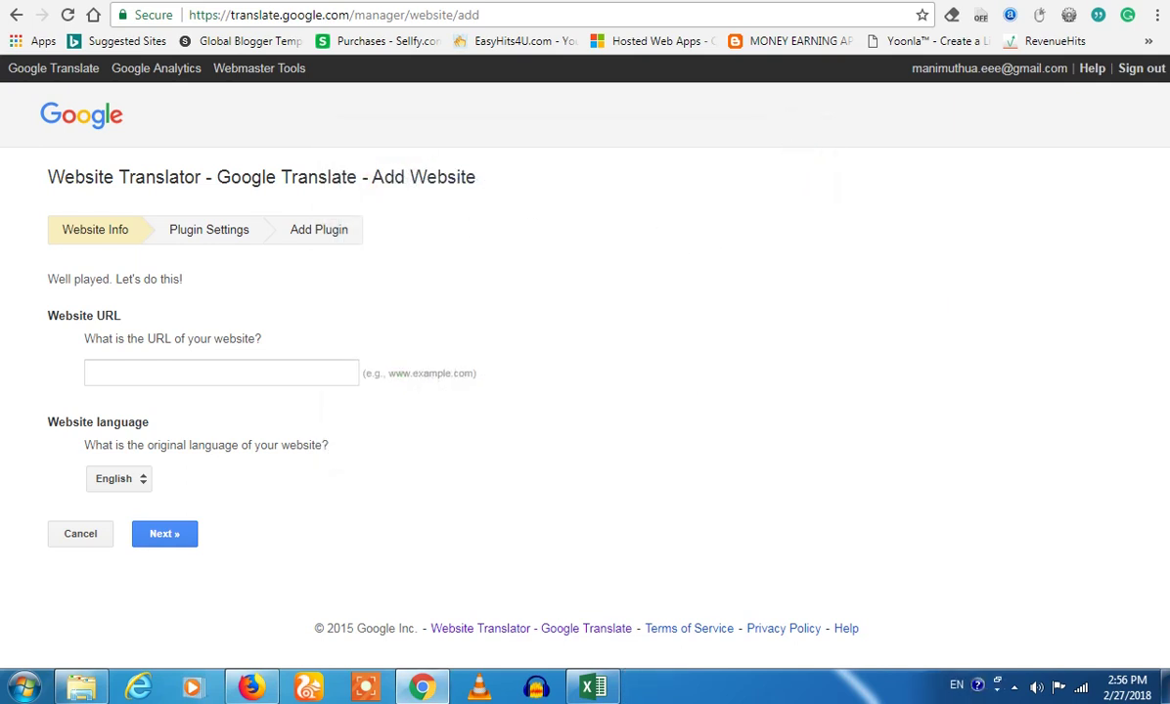
pyautogui.click(440, 0)
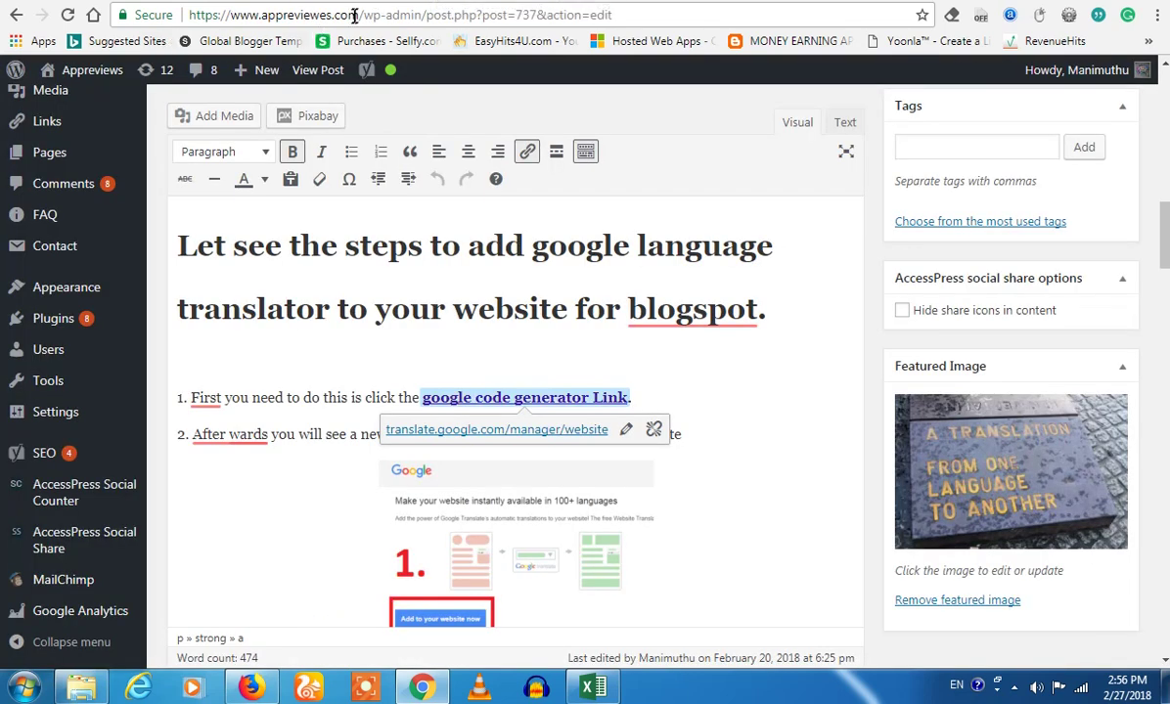
pyautogui.moveTo(335, 15); pyautogui.dragTo(361, 14)
pyautogui.moveTo(225, 20); pyautogui.dragTo(182, 12)
pyautogui.hotkey('ctrl', 'c')
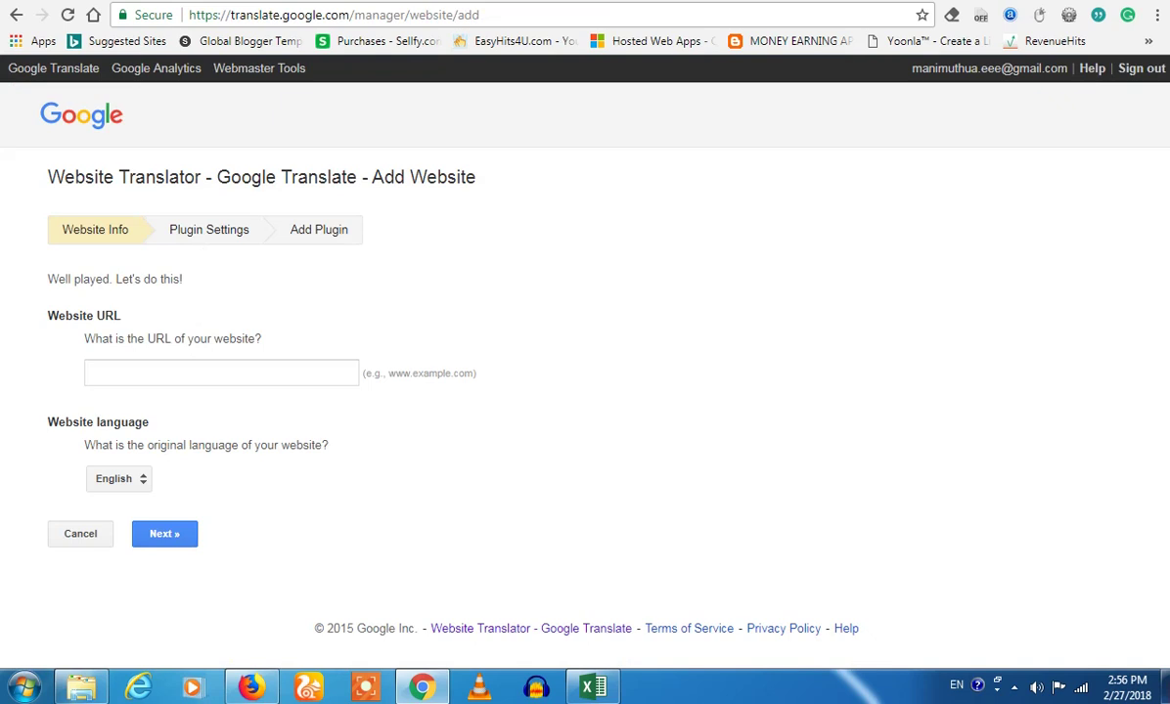
pyautogui.hotkey('ctrl', 'Tab')
pyautogui.click(180, 372)
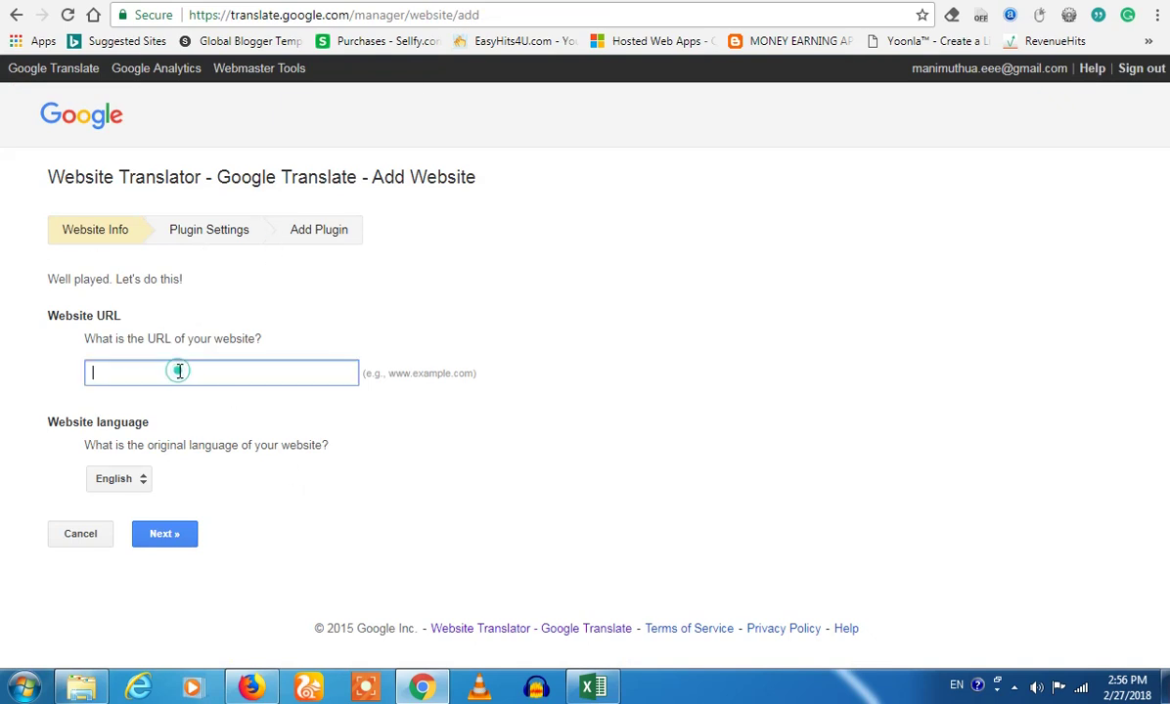
pyautogui.hotkey('ctrl', 'v')
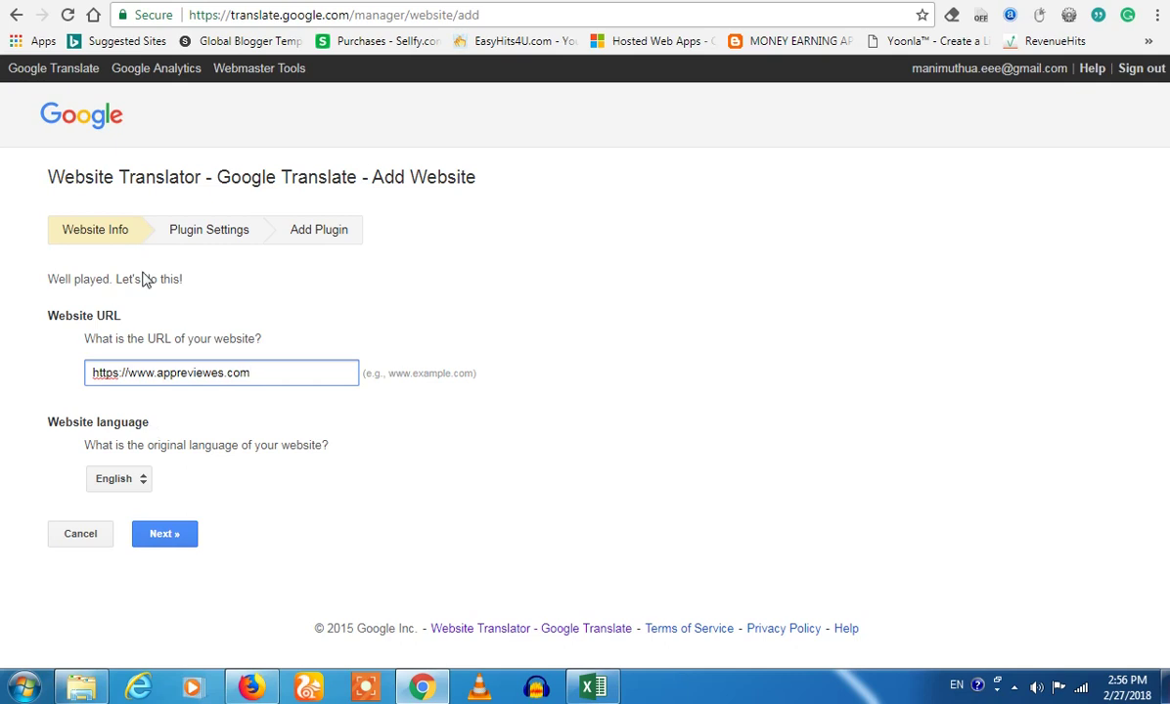
# - Look through the original website languages, keep English, and continue to the plugin settings
pyautogui.moveTo(130, 446); pyautogui.dragTo(269, 477)
pyautogui.click(303, 469)
pyautogui.moveTo(115, 446); pyautogui.dragTo(277, 446)
pyautogui.click(254, 484)
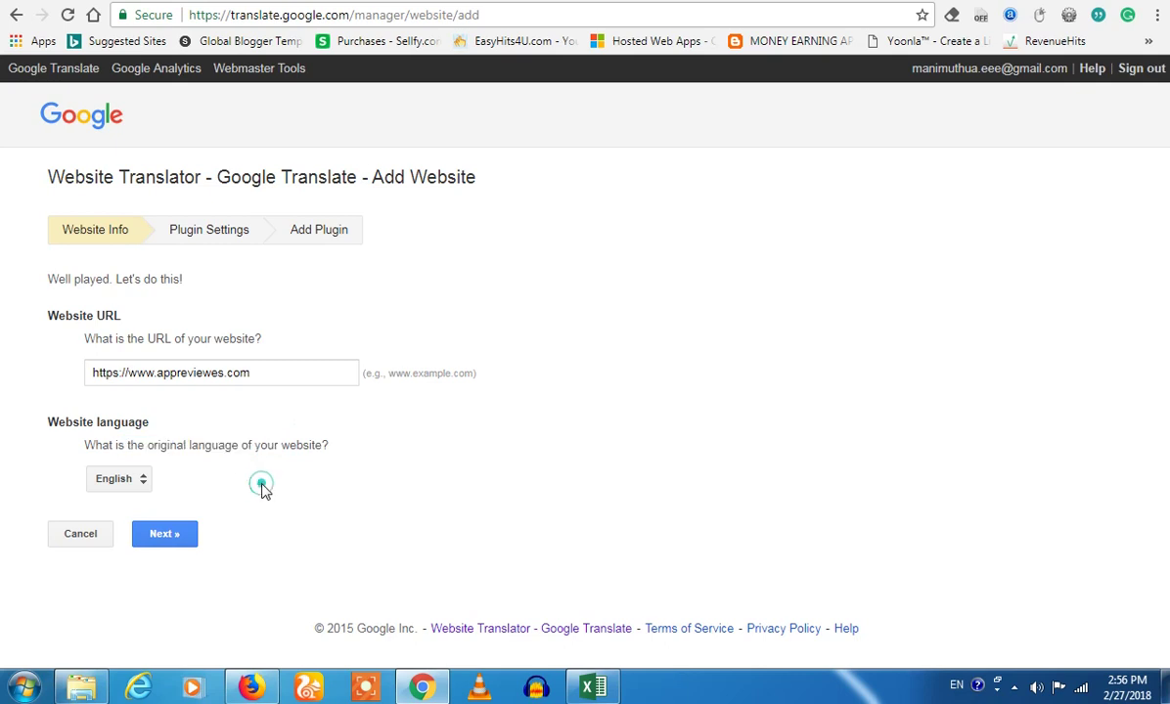
pyautogui.click(115, 482)
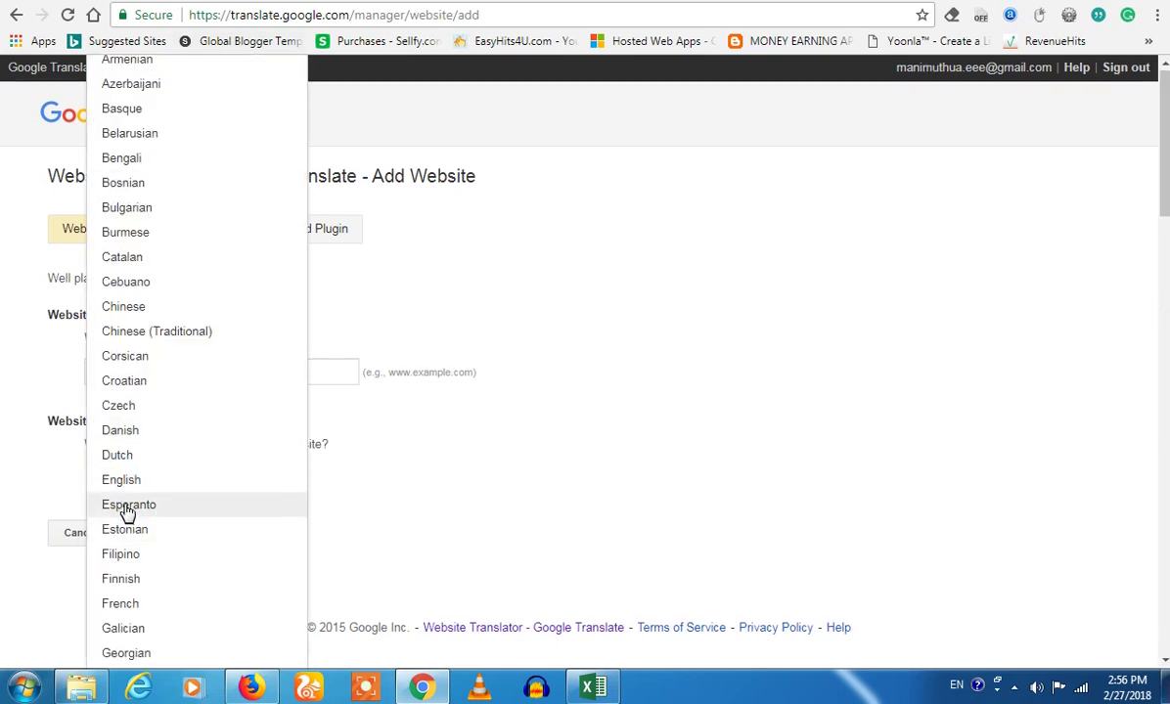
pyautogui.scroll(-3, 386, 251)
pyautogui.click(388, 252)
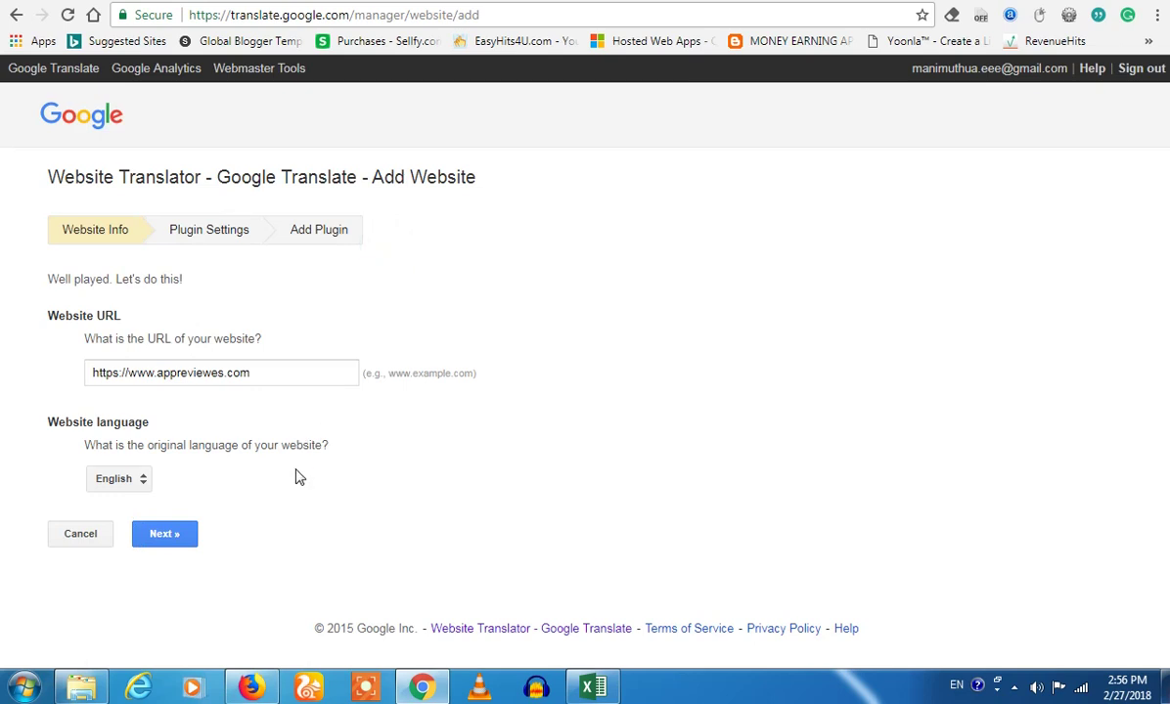
pyautogui.click(164, 534)
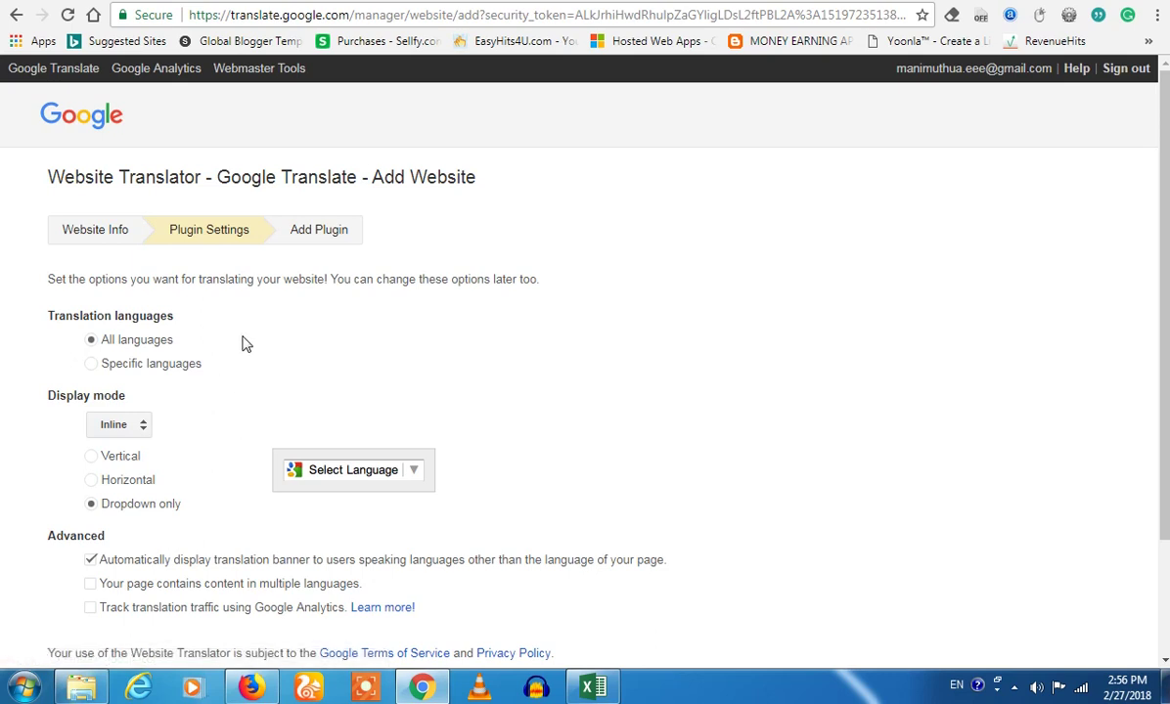
# - Try the specific languages option, return to all languages, and preview the Tabbed, Automatic and Inline display modes
pyautogui.click(122, 363)
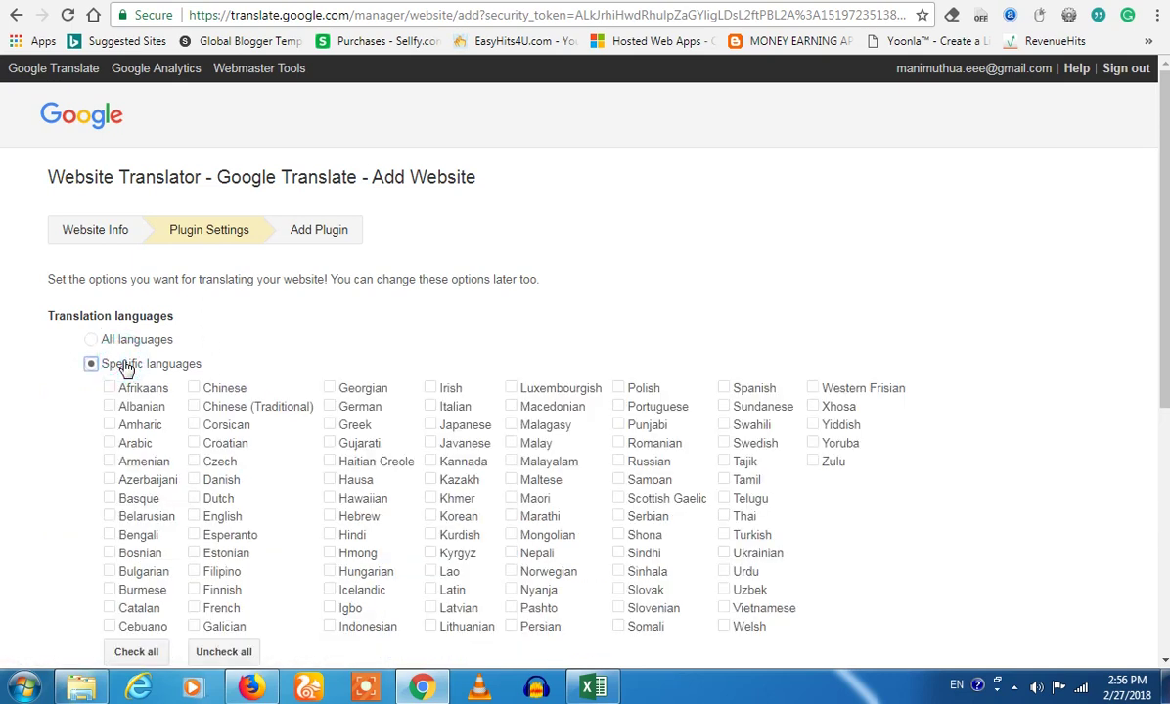
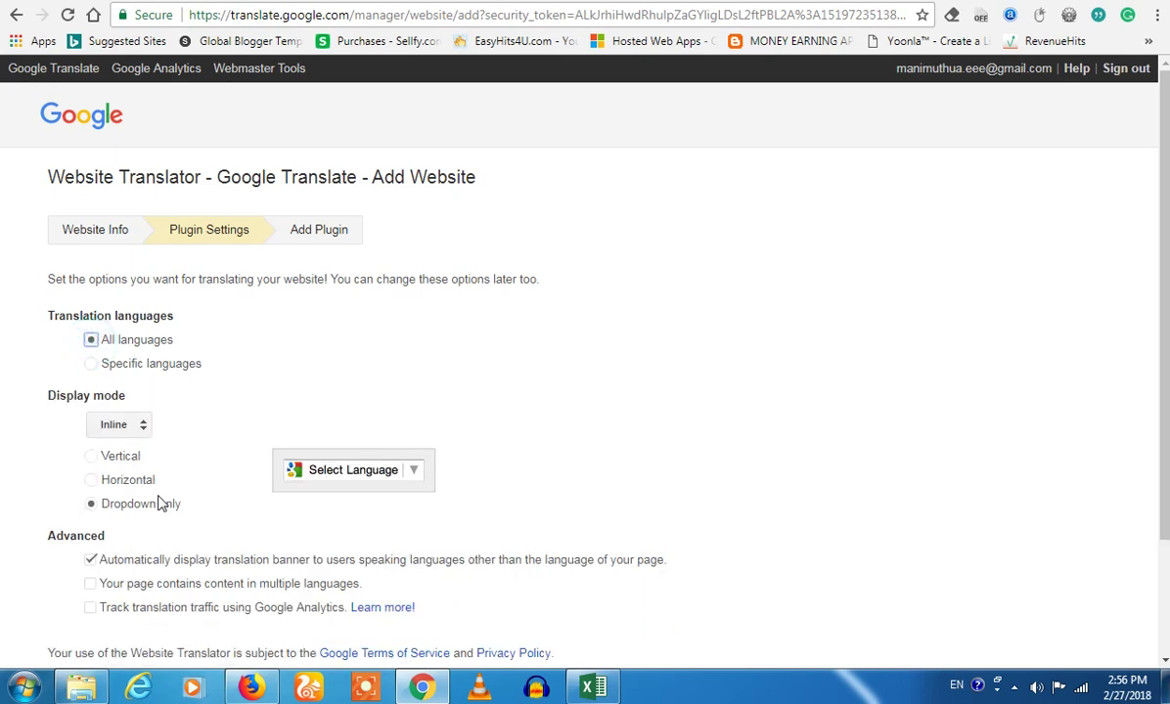
pyautogui.click(118, 427)
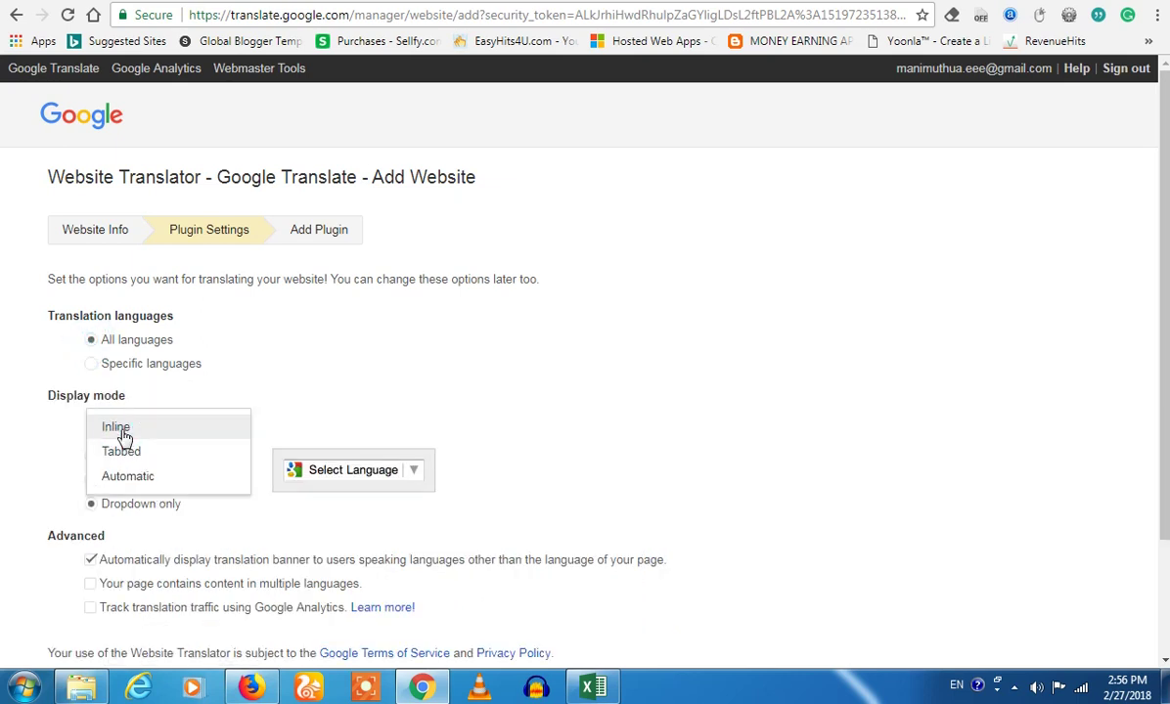
pyautogui.click(125, 452)
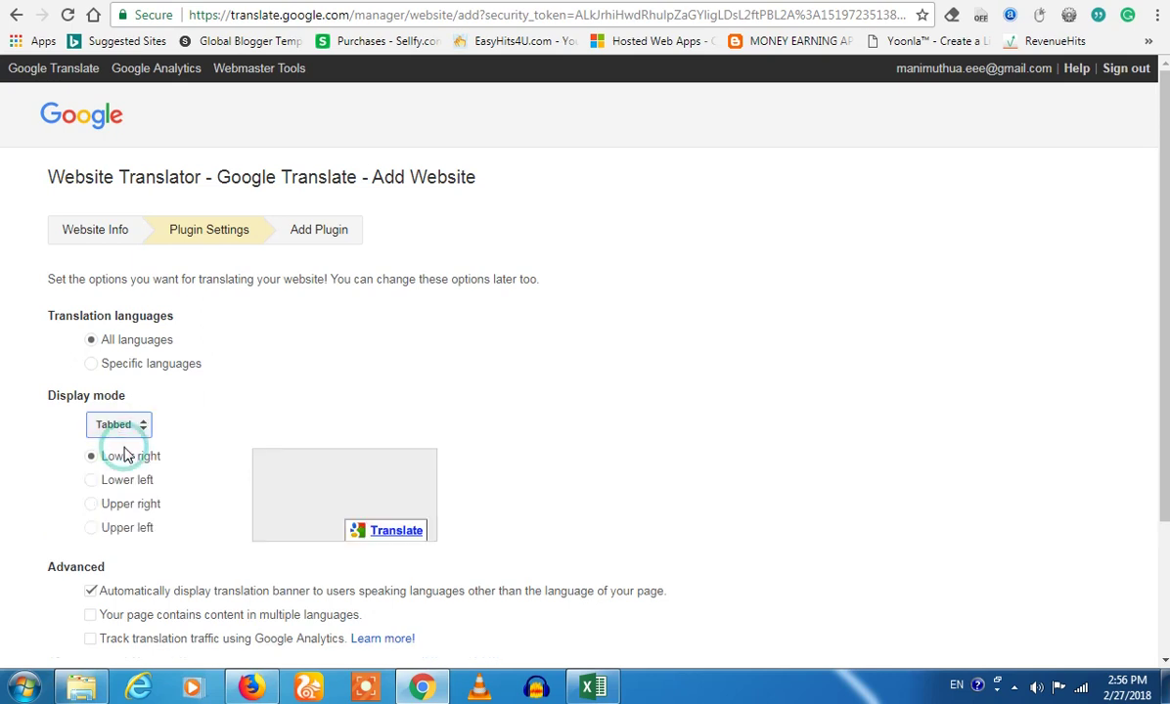
pyautogui.click(118, 424)
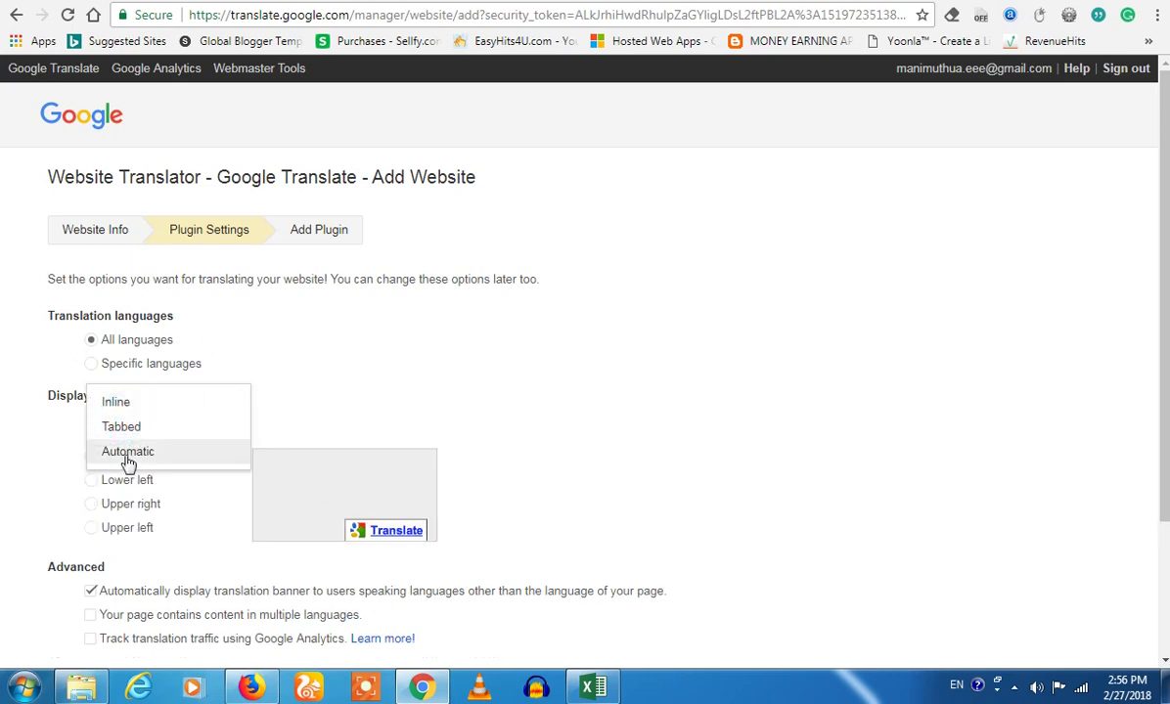
pyautogui.click(125, 456)
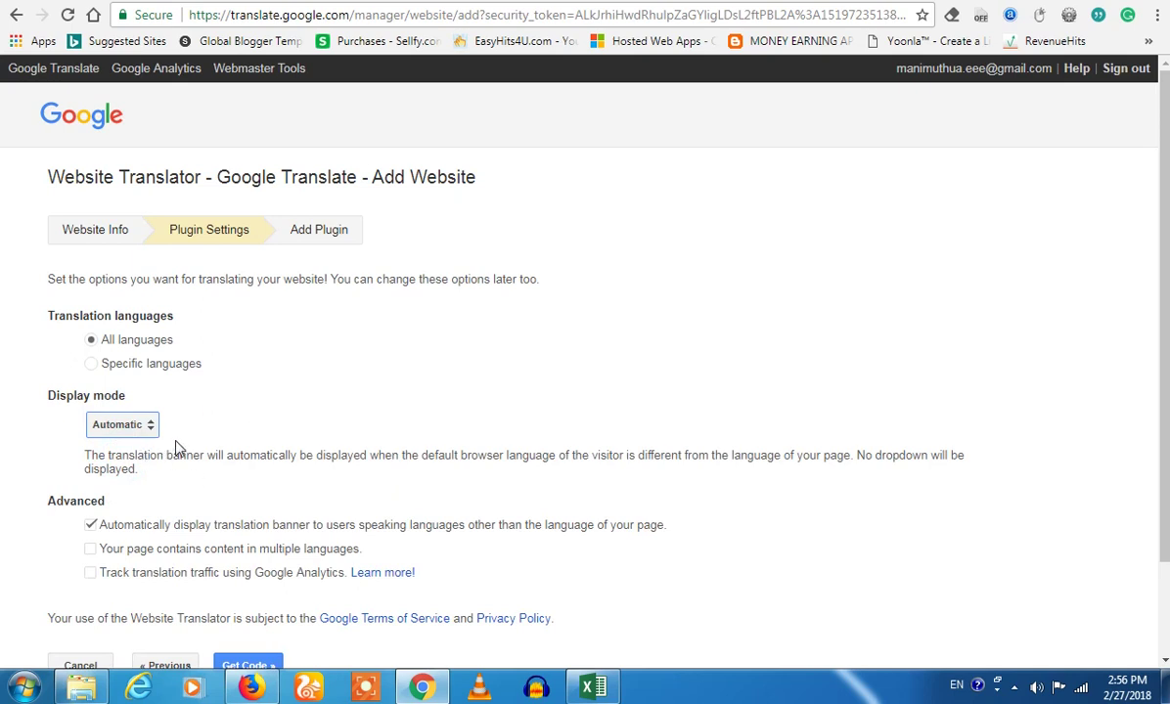
pyautogui.click(122, 426)
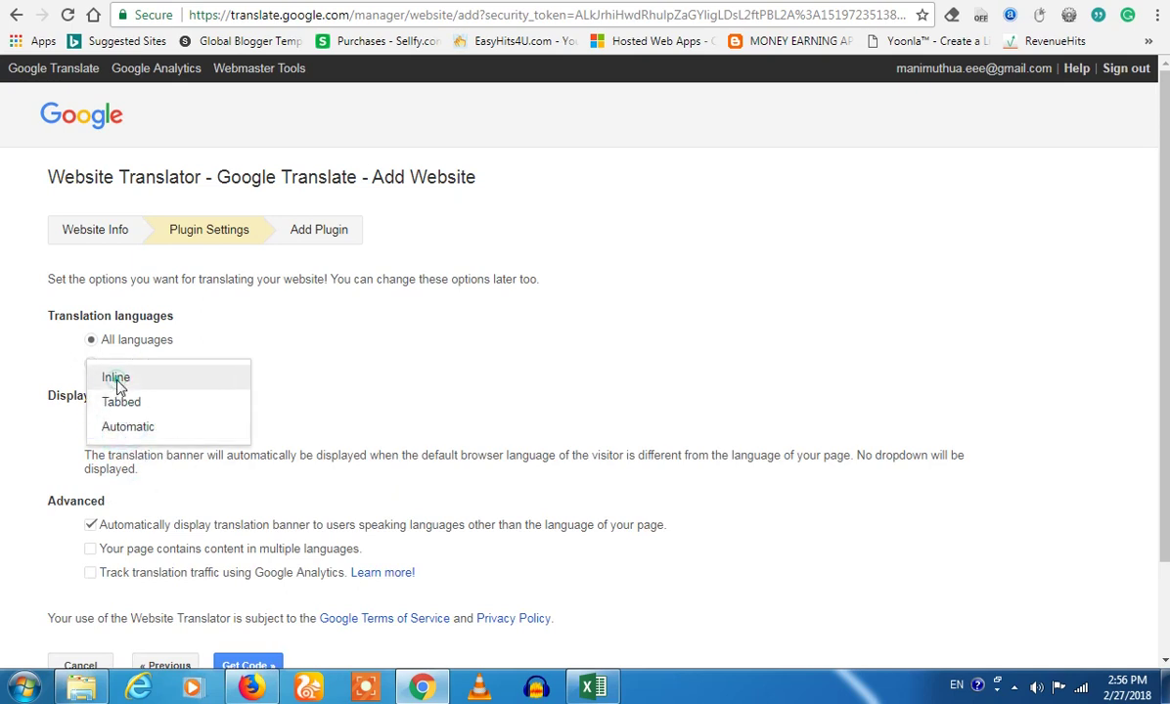
pyautogui.click(116, 383)
pyautogui.click(379, 470)
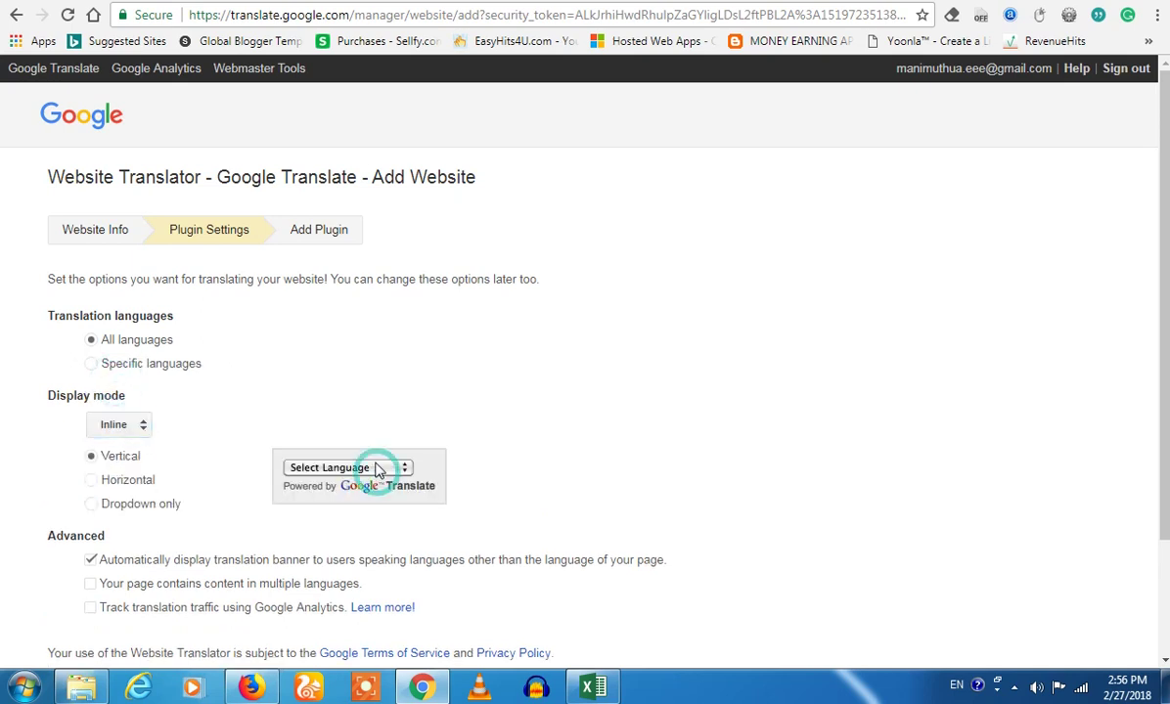
pyautogui.click(382, 468)
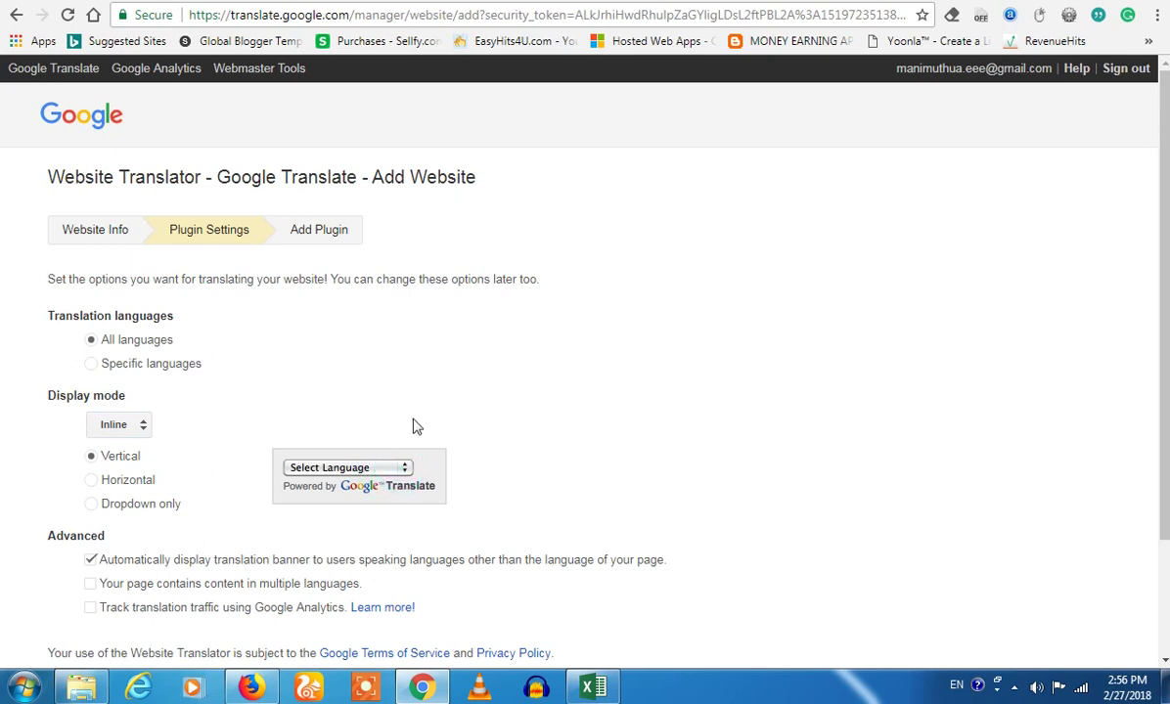
# - Compare the Tabbed display mode once more and set the plugin's display mode to Automatic
pyautogui.click(115, 427)
pyautogui.click(121, 452)
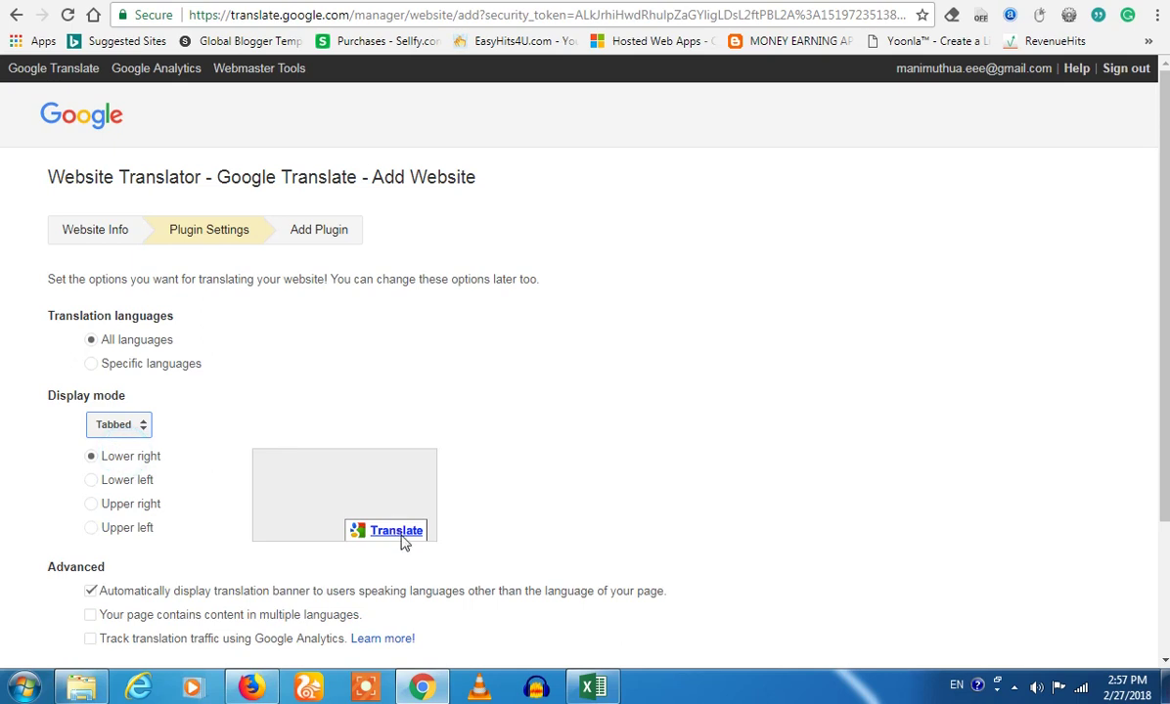
pyautogui.click(360, 527)
pyautogui.click(117, 431)
pyautogui.click(131, 453)
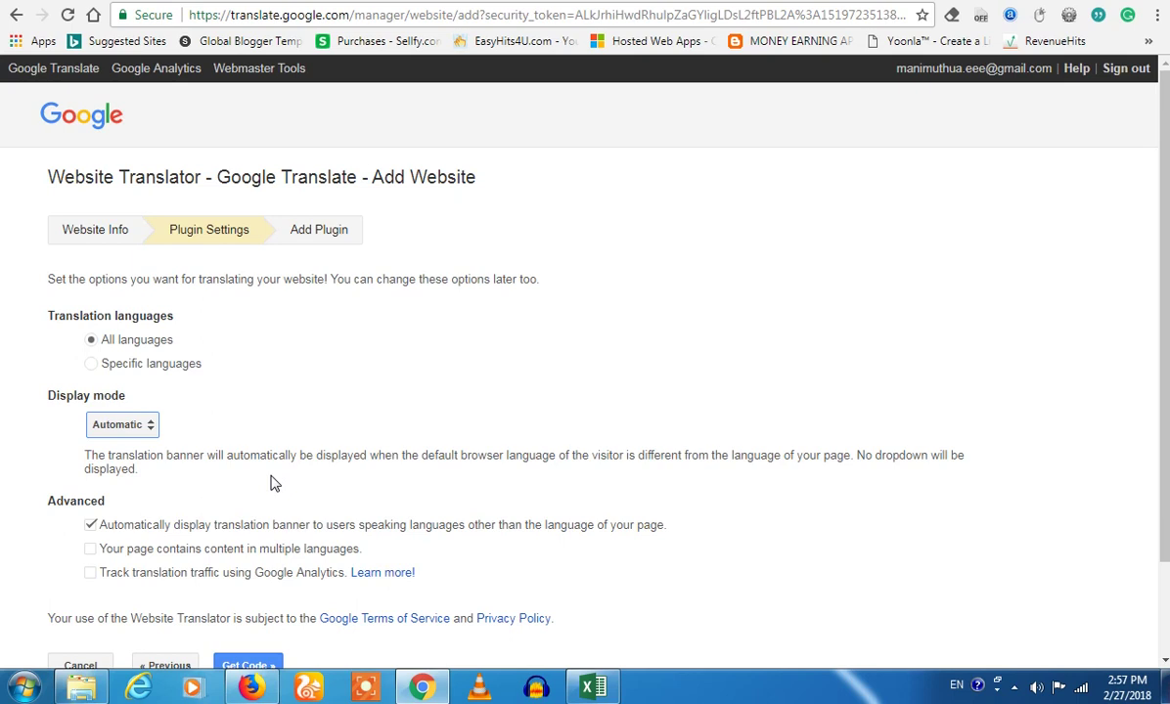
# - Generate the translator plugin code and select the entire code snippet
pyautogui.scroll(-2, 274, 484)
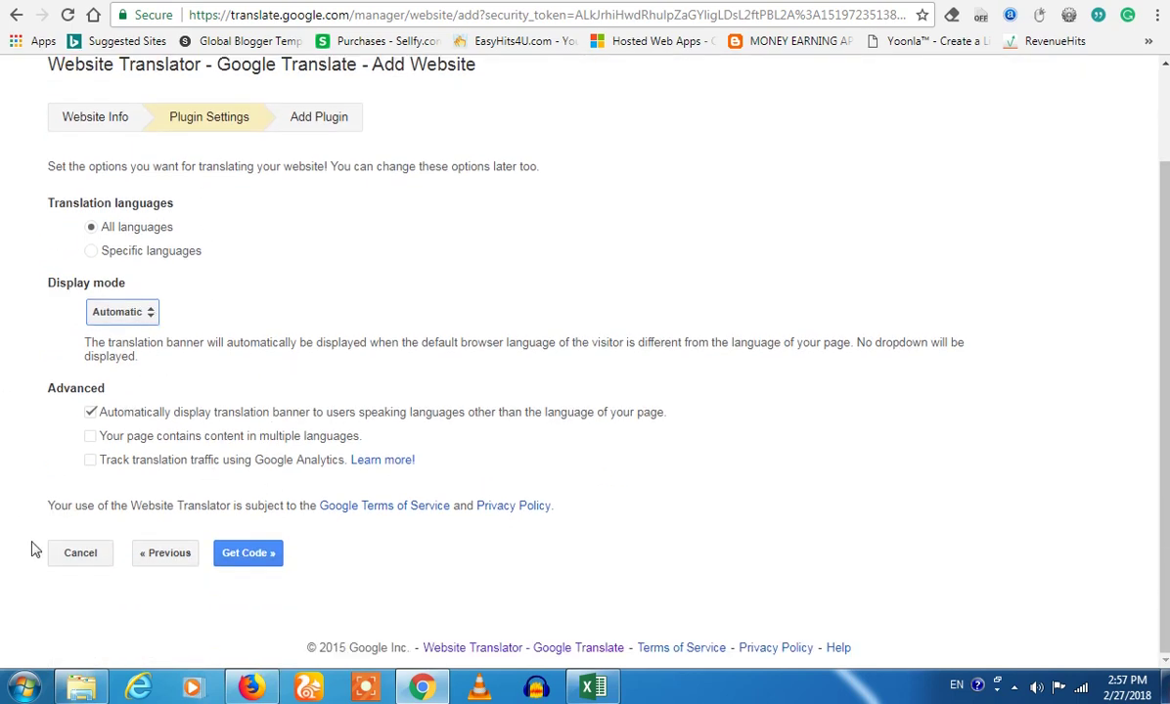
pyautogui.click(260, 556)
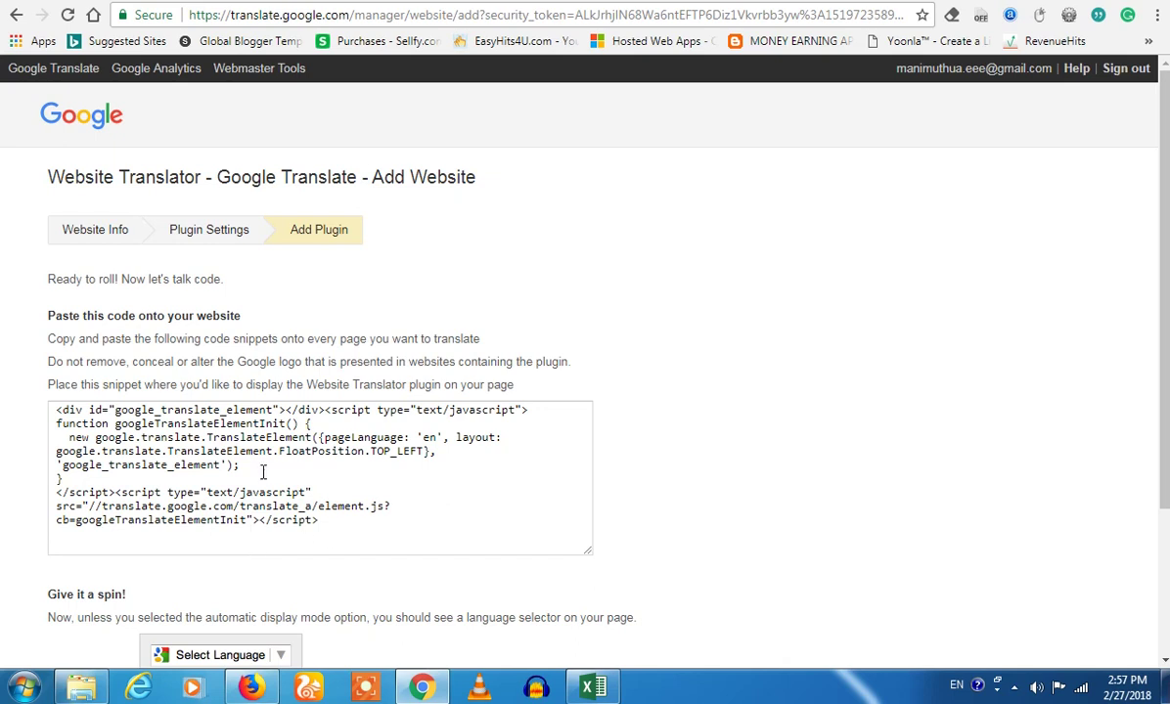
pyautogui.scroll(-1, 262, 473)
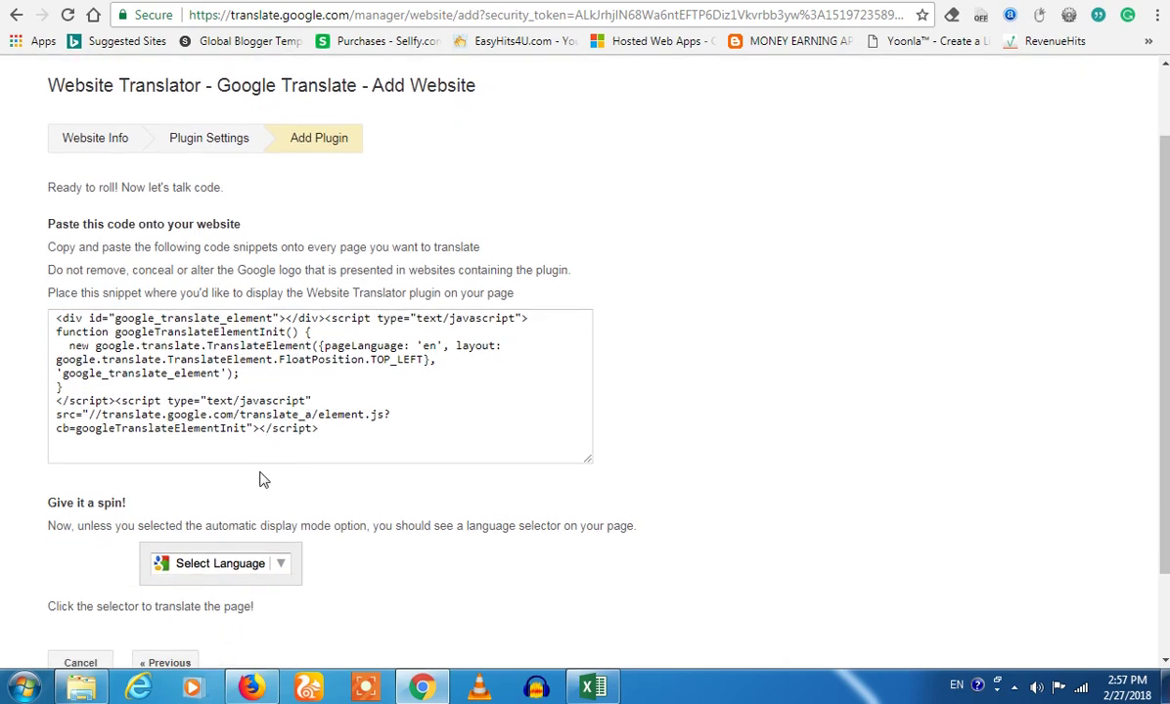
pyautogui.click(344, 445)
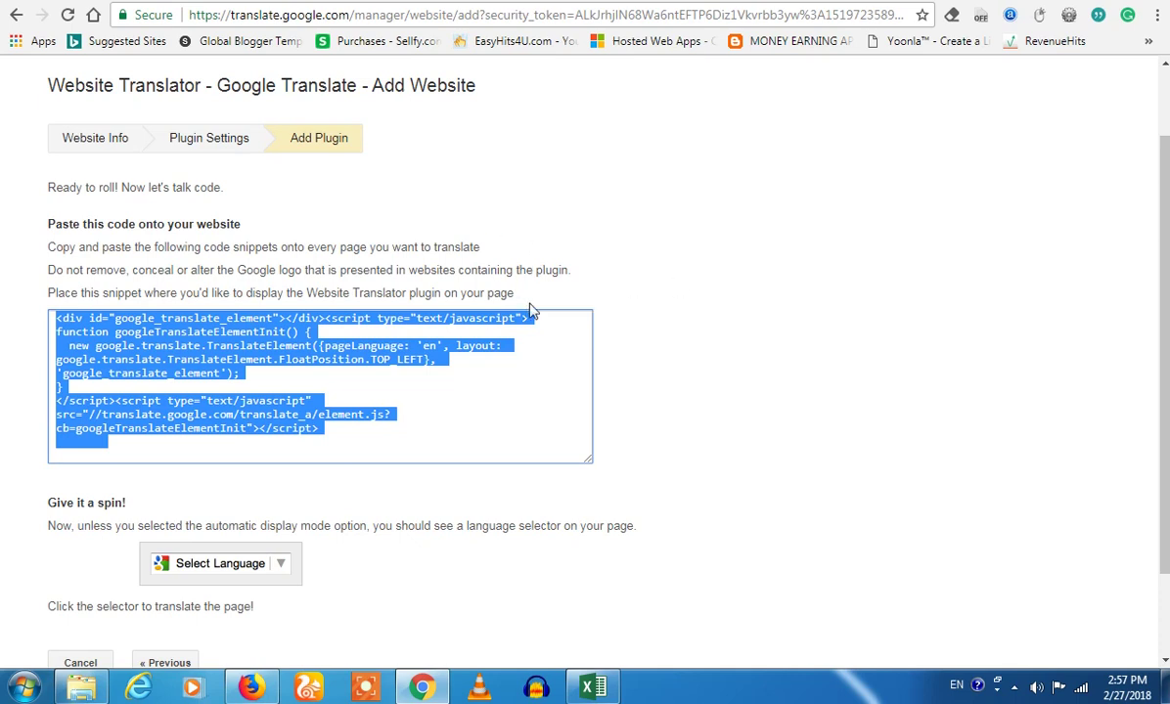
# - Switch to the WordPress post editor, try to leave for the Widgets page, and choose to stay on the post
pyautogui.click(450, 2)
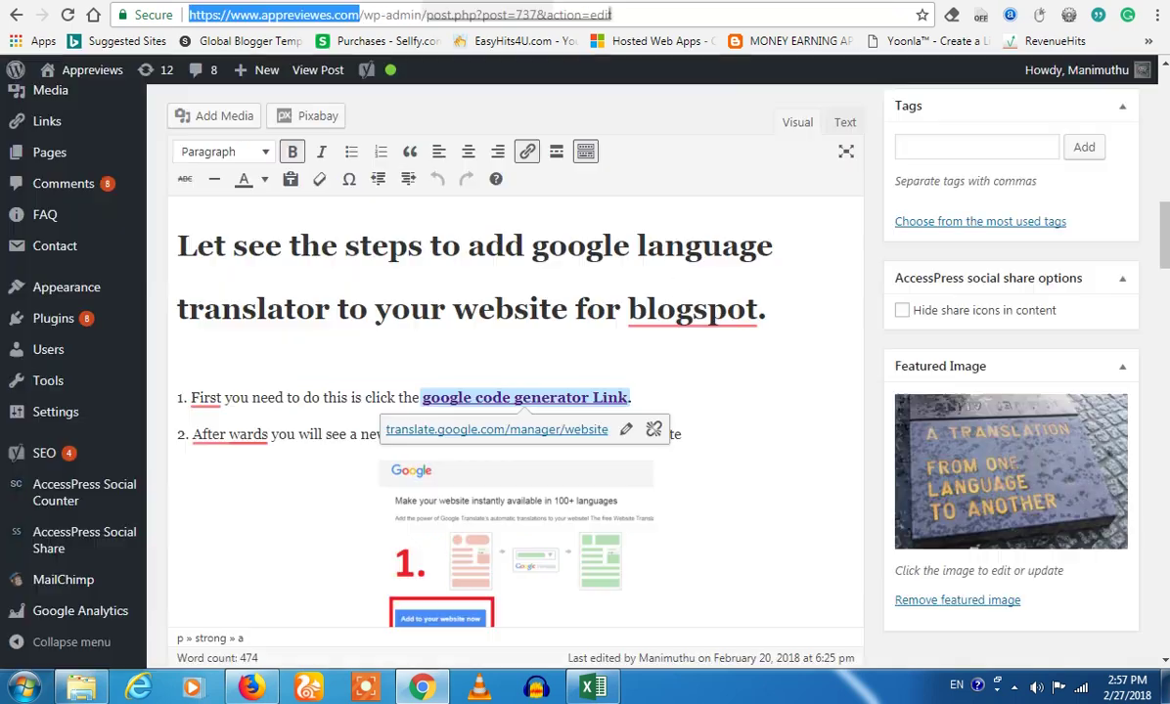
pyautogui.moveTo(71, 321)
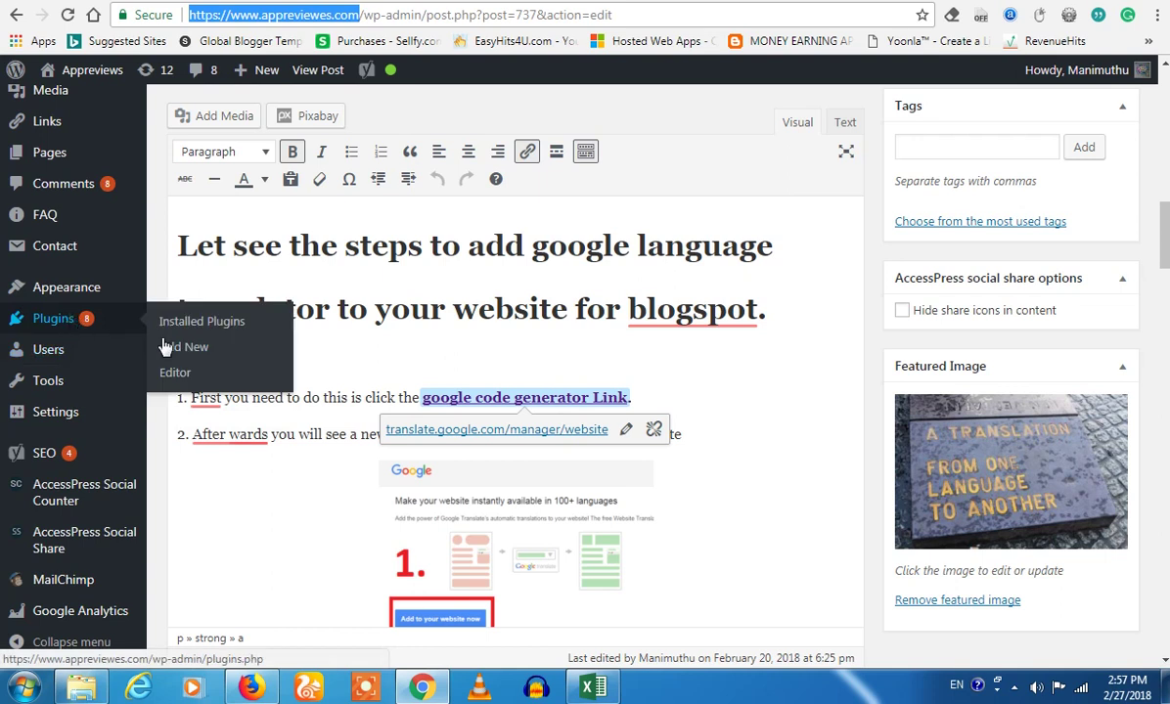
pyautogui.moveTo(69, 350)
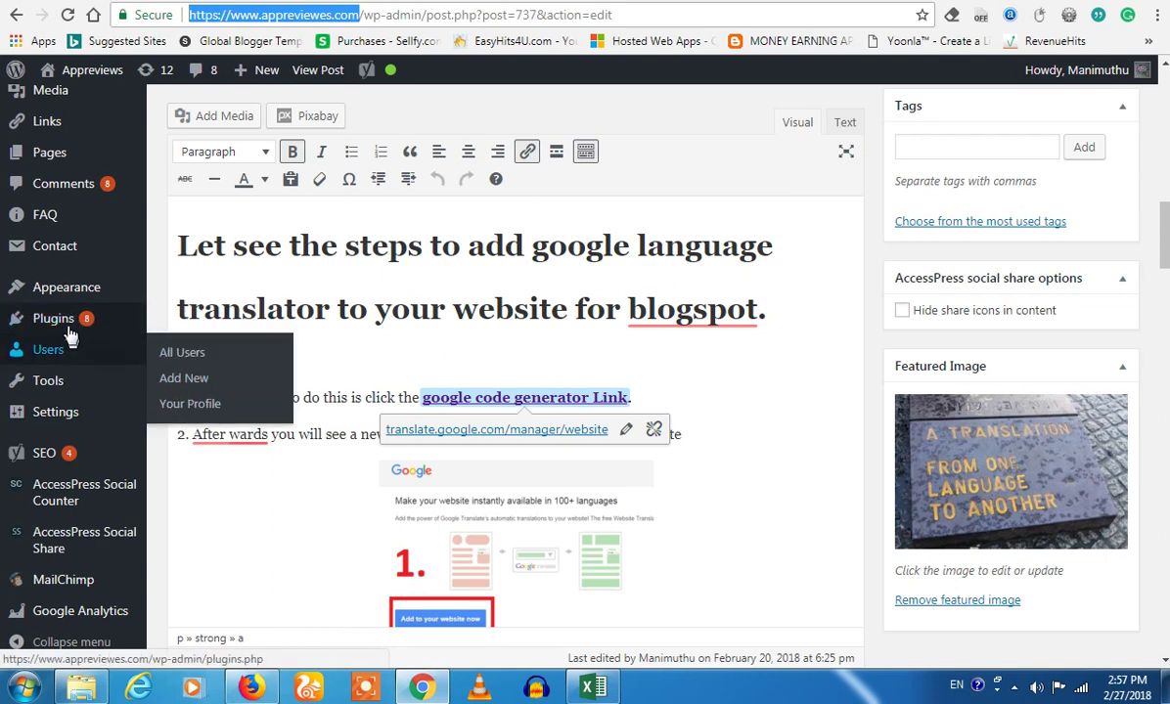
pyautogui.moveTo(127, 313)
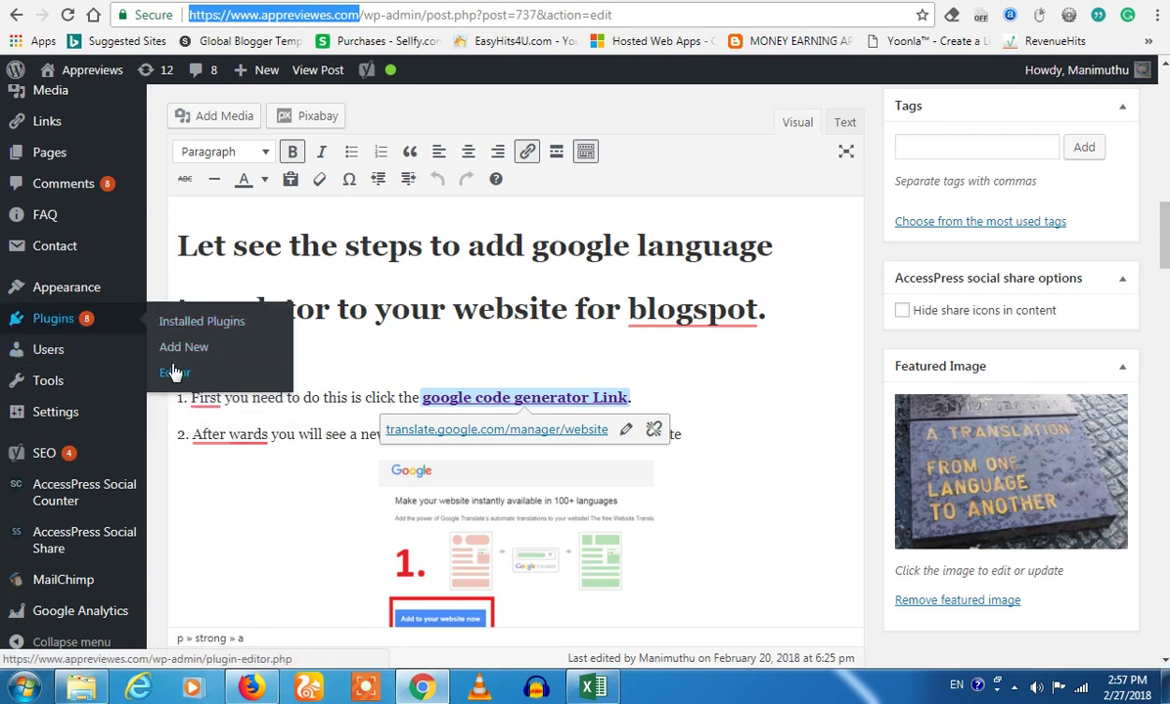
pyautogui.moveTo(58, 412)
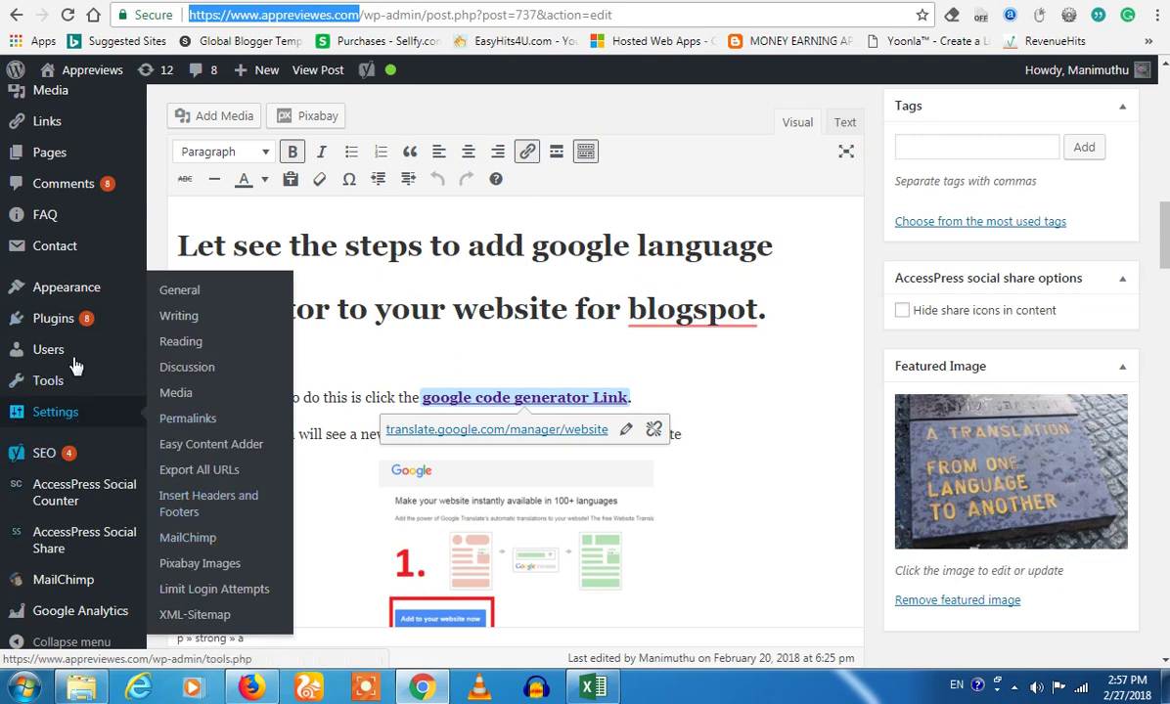
pyautogui.moveTo(89, 294)
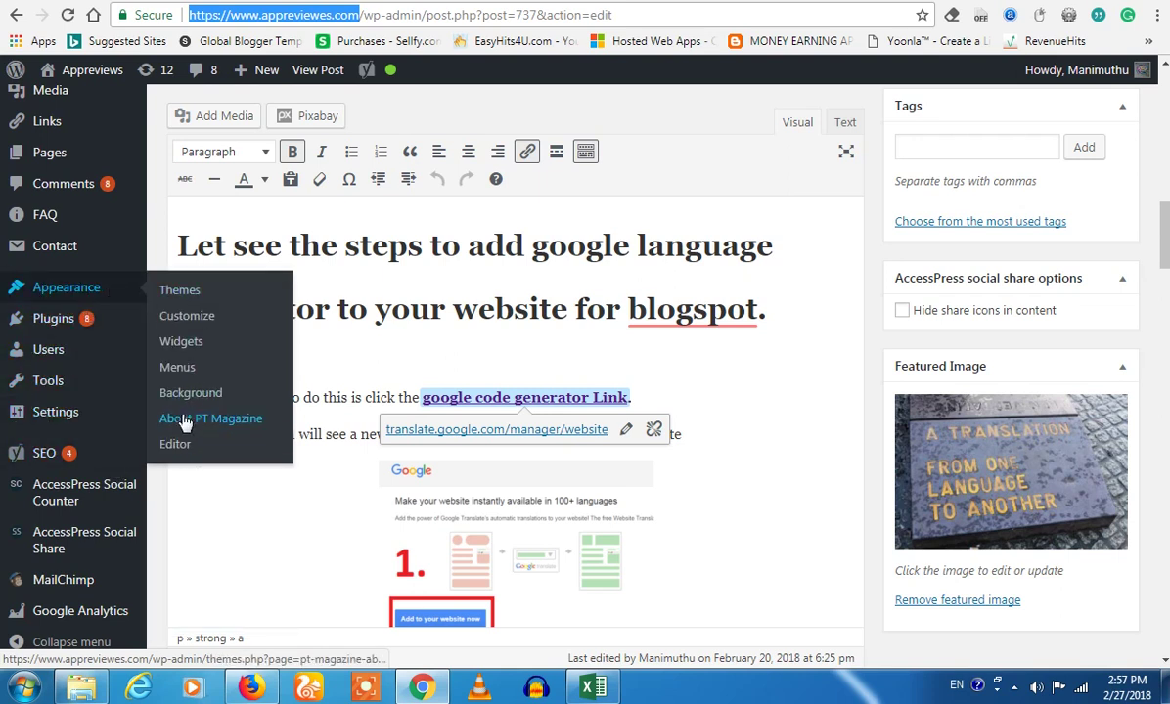
pyautogui.click(186, 348)
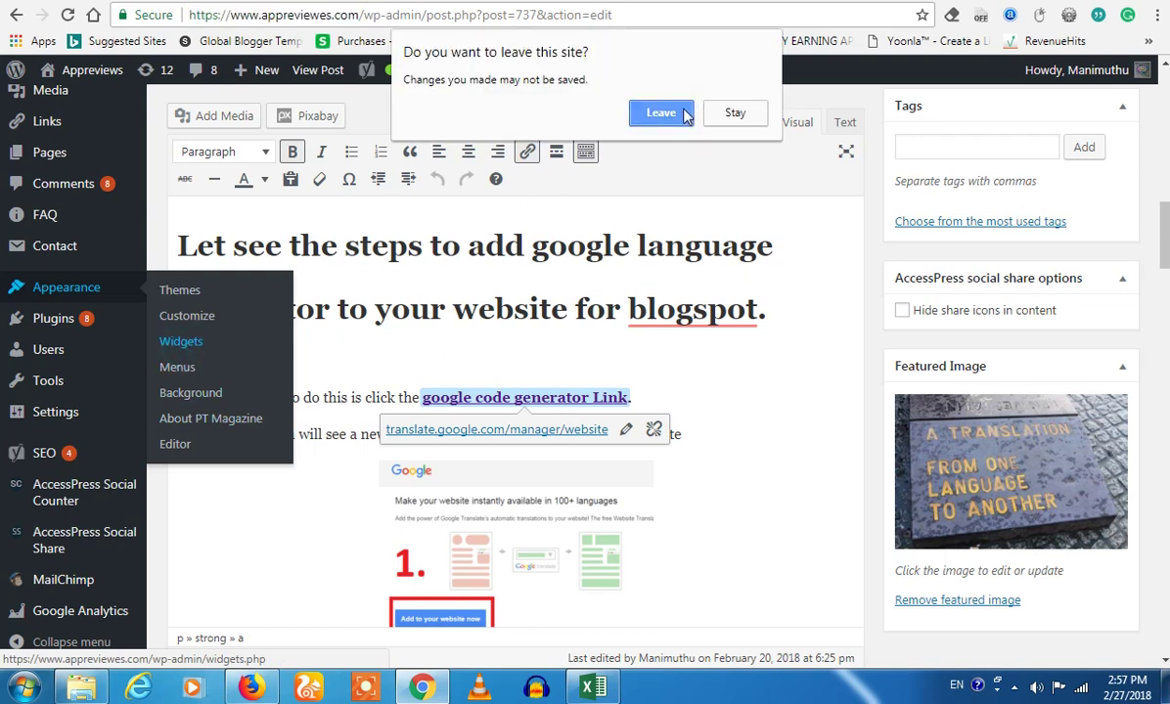
pyautogui.click(729, 115)
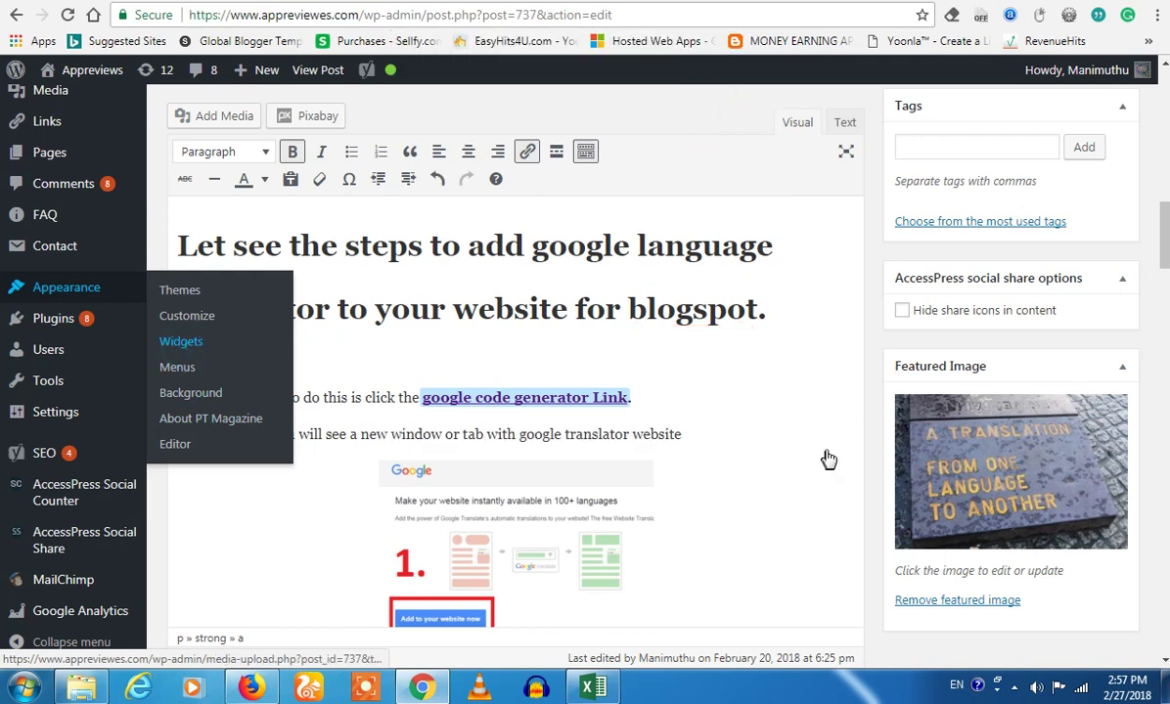
# - Update the post about adding a Google language translator to save its pending changes
pyautogui.scroll(5, 753, 343)
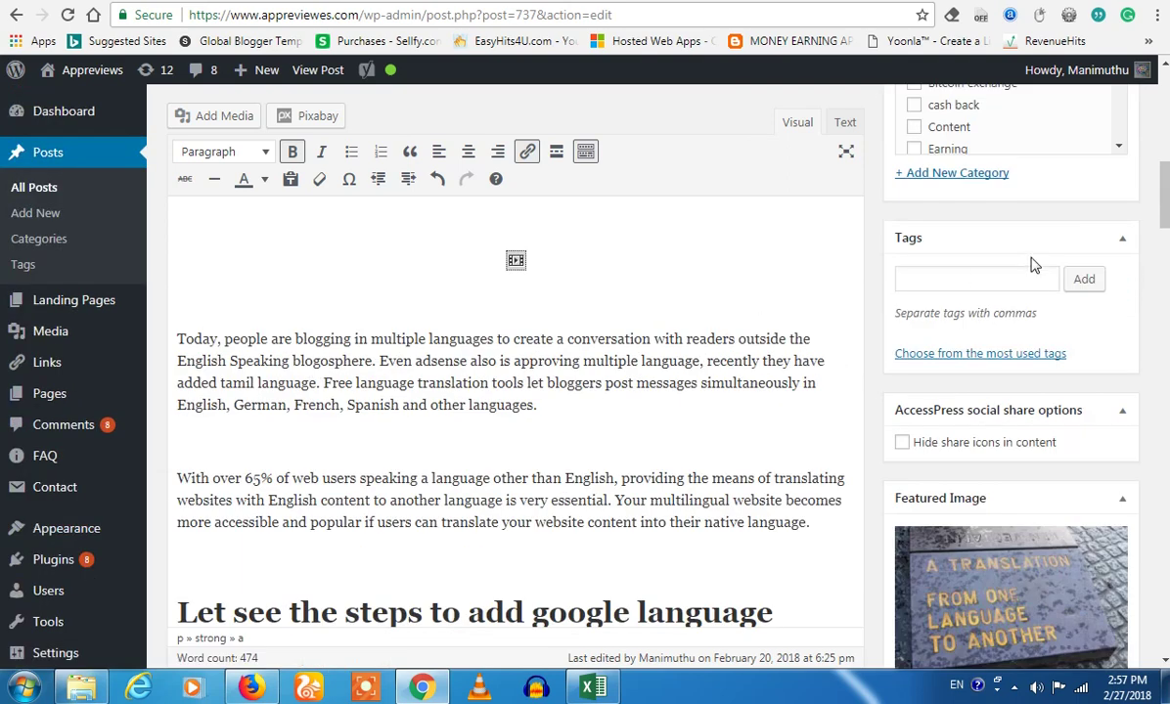
pyautogui.scroll(8, 751, 337)
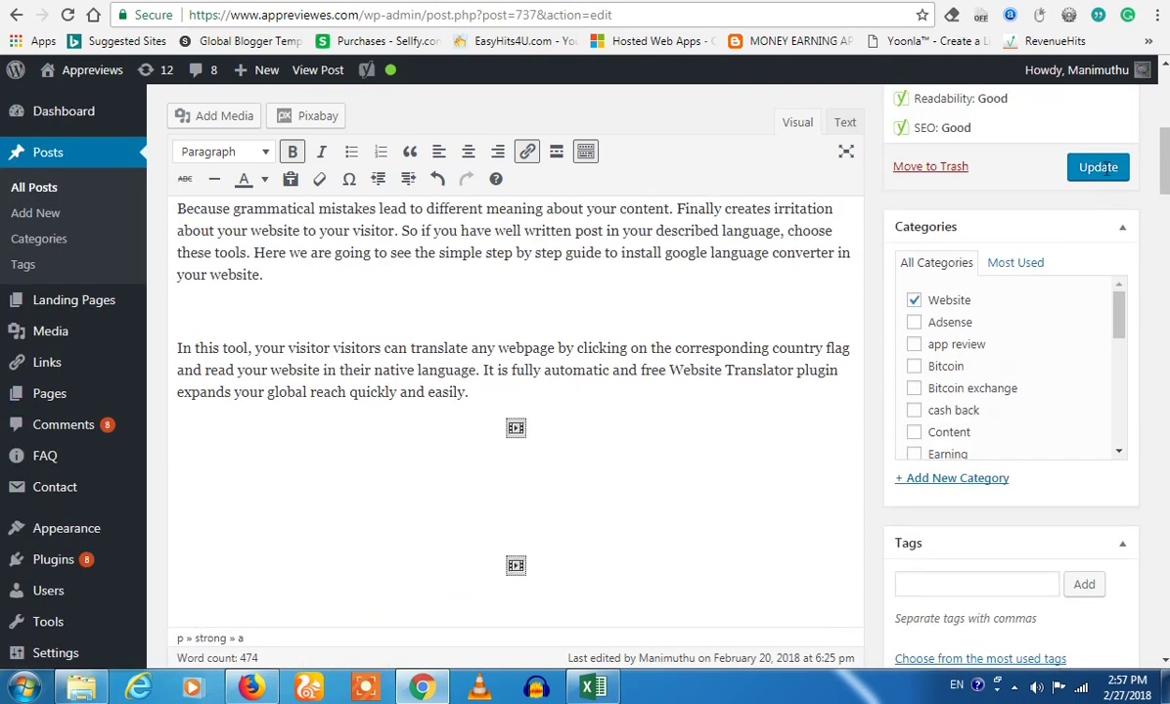
pyautogui.scroll(2, 1109, 175)
pyautogui.click(1096, 238)
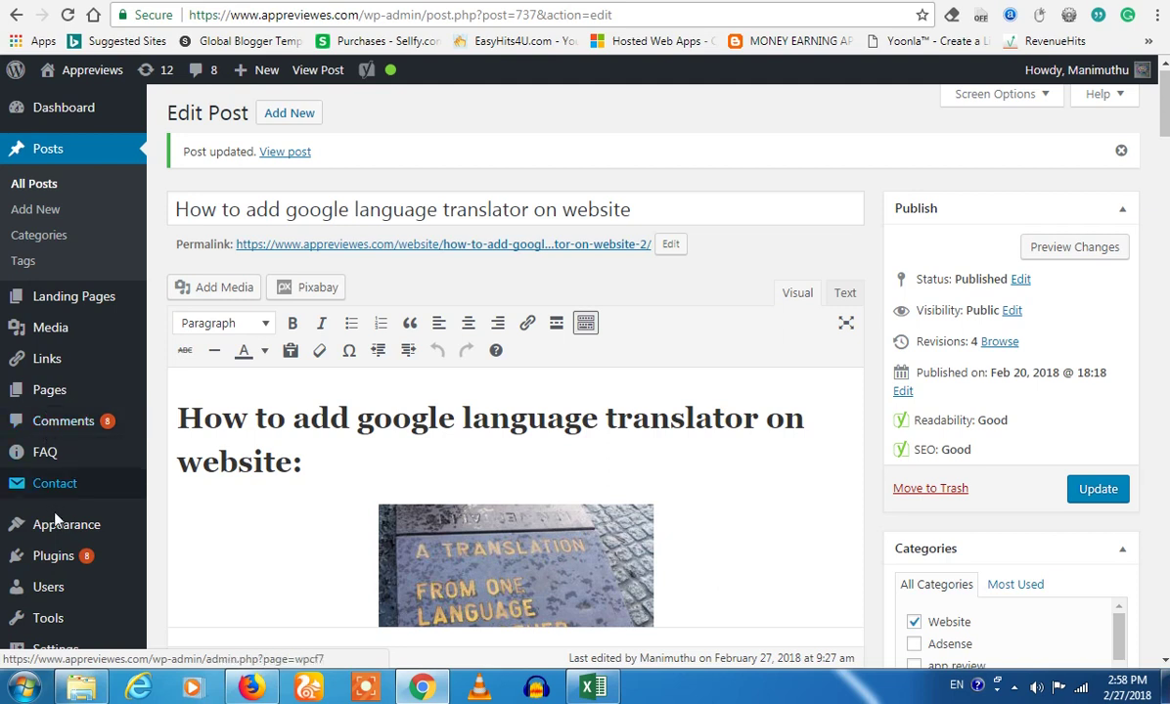
# - Open the Widgets page and add a Custom HTML widget to the Sidebar between the existing Custom HTML and Search widgets
pyautogui.moveTo(63, 531)
pyautogui.click(186, 514)
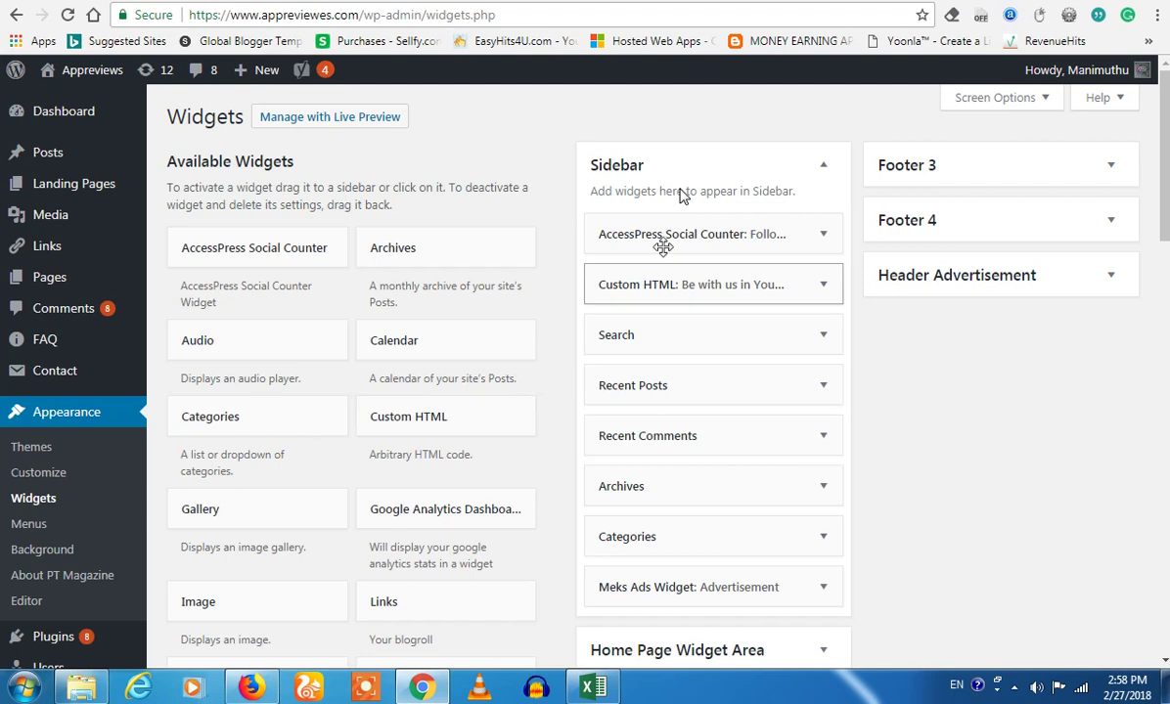
pyautogui.scroll(-2, 445, 426)
pyautogui.scroll(-1, 444, 423)
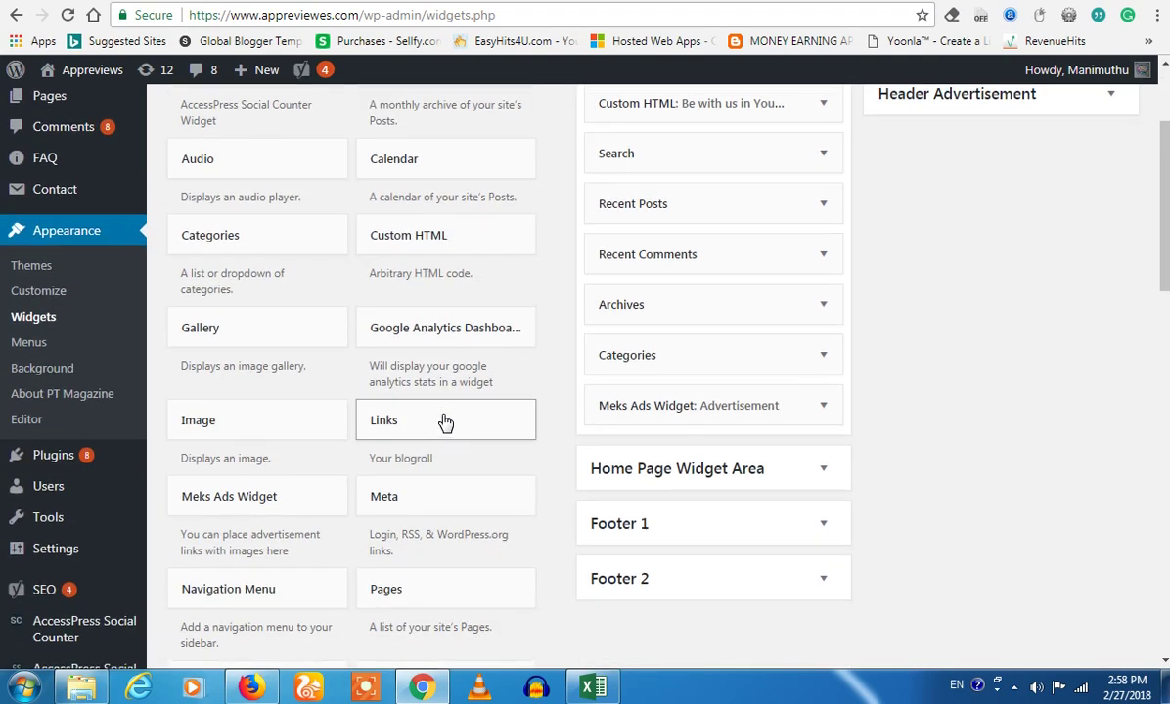
pyautogui.scroll(4, 445, 421)
pyautogui.click(445, 419)
pyautogui.moveTo(445, 421); pyautogui.dragTo(664, 324)
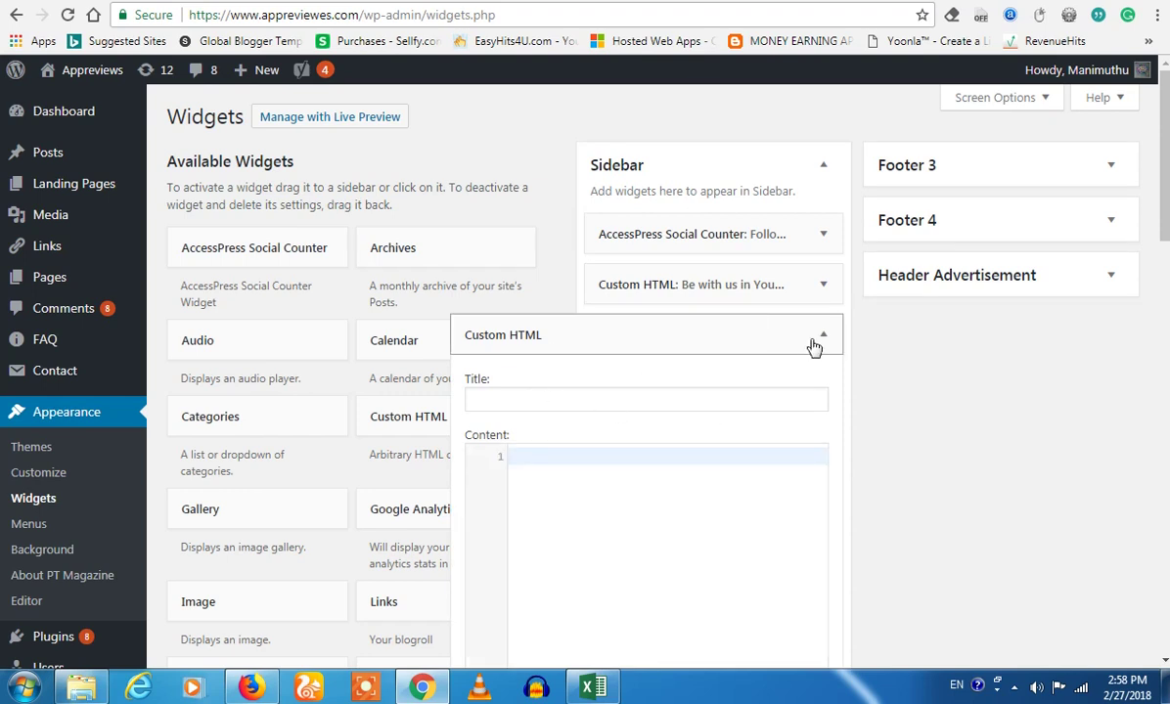
# - Paste the Google translator code into the new Custom HTML widget's content and title the widget "Translator"
pyautogui.click(685, 460)
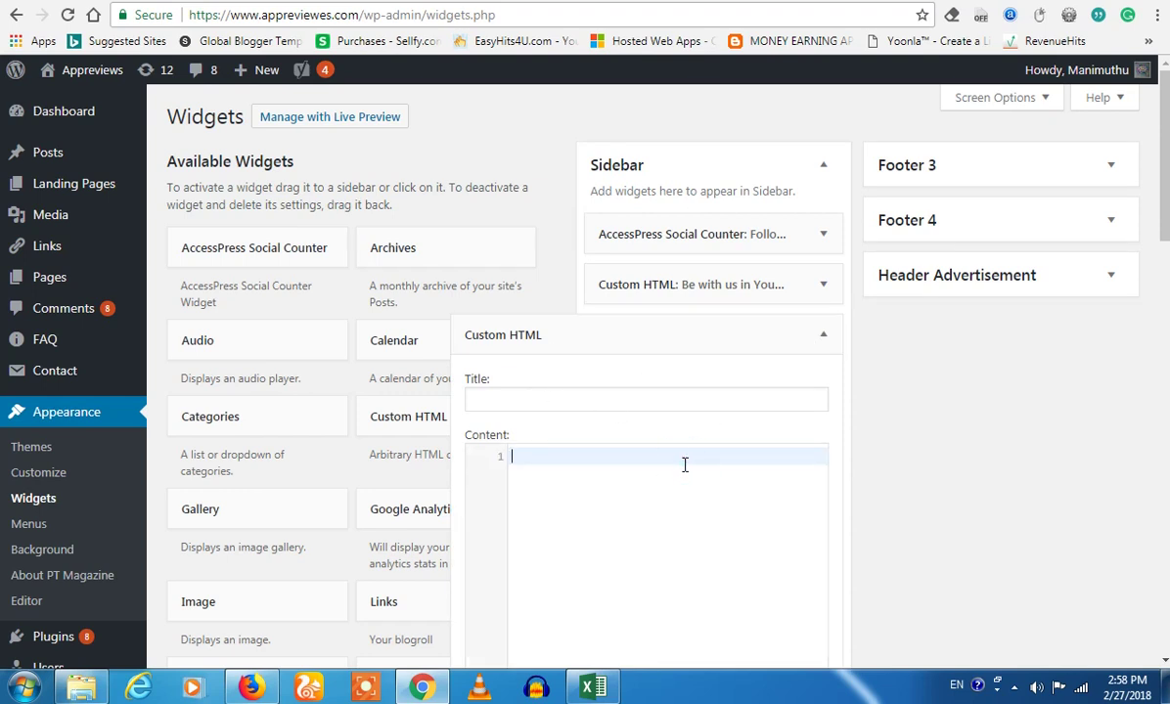
pyautogui.write('<div id="google_translate_element"></div><script type="text/javascript"> function googleTranslateElementInit() {   new google.translate.TranslateElement({pageLanguage: \'en\', layout: google.translate.TranslateElement.FloatPosition.TOP_LEFT}, \'google_translate_element\'); } </script><script type="text/javascript" src="//translate.google.com/translate_a/element.js?cb=googleTranslateElementInit"></script>')
pyautogui.click(566, 372)
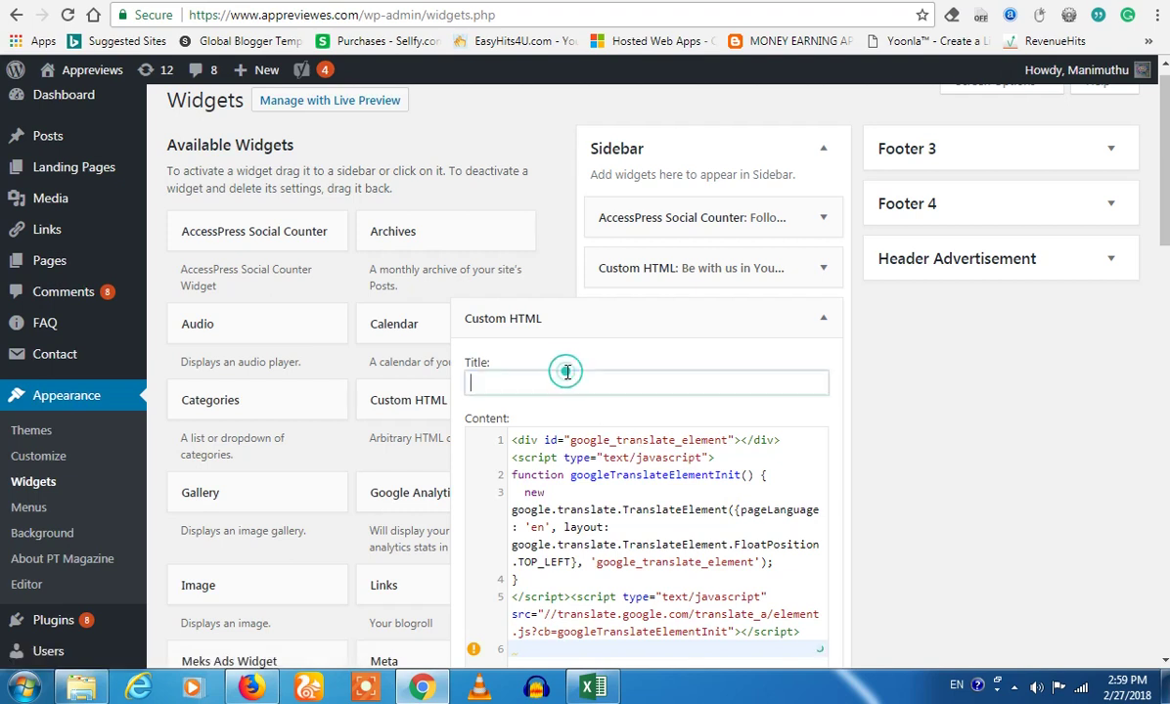
pyautogui.write('Google Tra')
pyautogui.press('BackSpace')
pyautogui.press('BackSpace')
pyautogui.press('BackSpace')
pyautogui.press('BackSpace')
pyautogui.press('BackSpace')
pyautogui.press('BackSpace')
pyautogui.press('BackSpace')
pyautogui.press('BackSpace')
pyautogui.press('BackSpace')
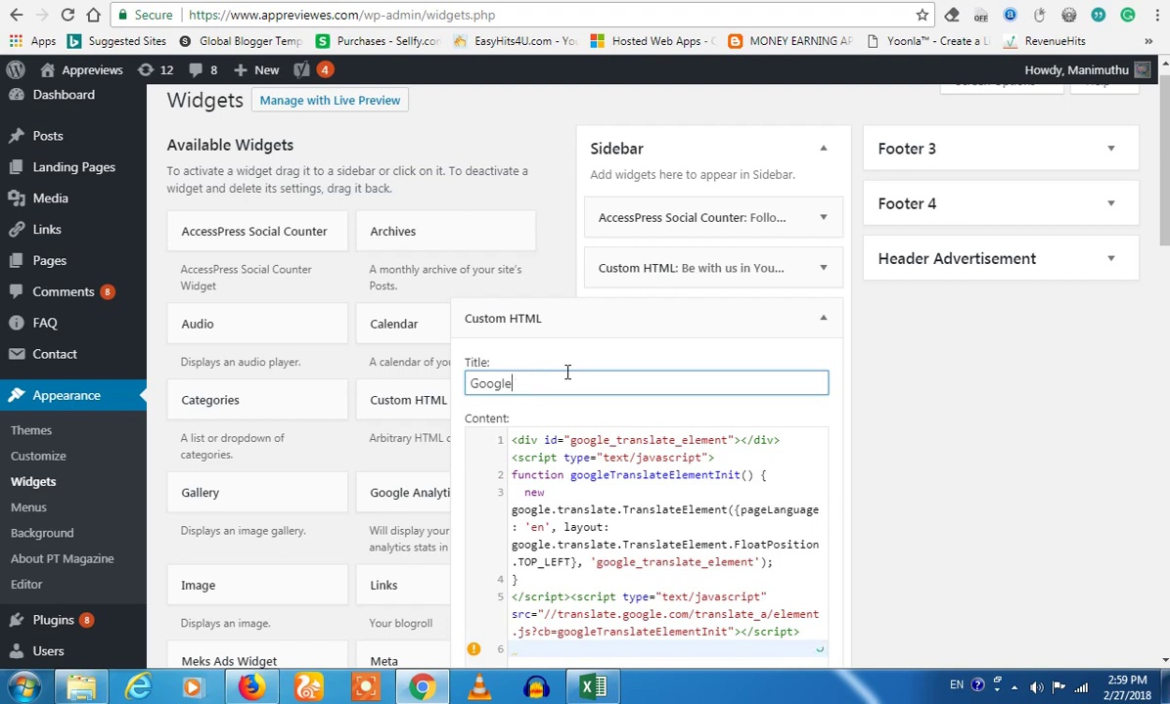
pyautogui.write('Tr')
pyautogui.write('nalste')
pyautogui.press('BackSpace')
pyautogui.press('BackSpace')
pyautogui.press('BackSpace')
pyautogui.press('BackSpace')
pyautogui.press('BackSpace')
pyautogui.press('BackSpace')
pyautogui.write('ranslator')
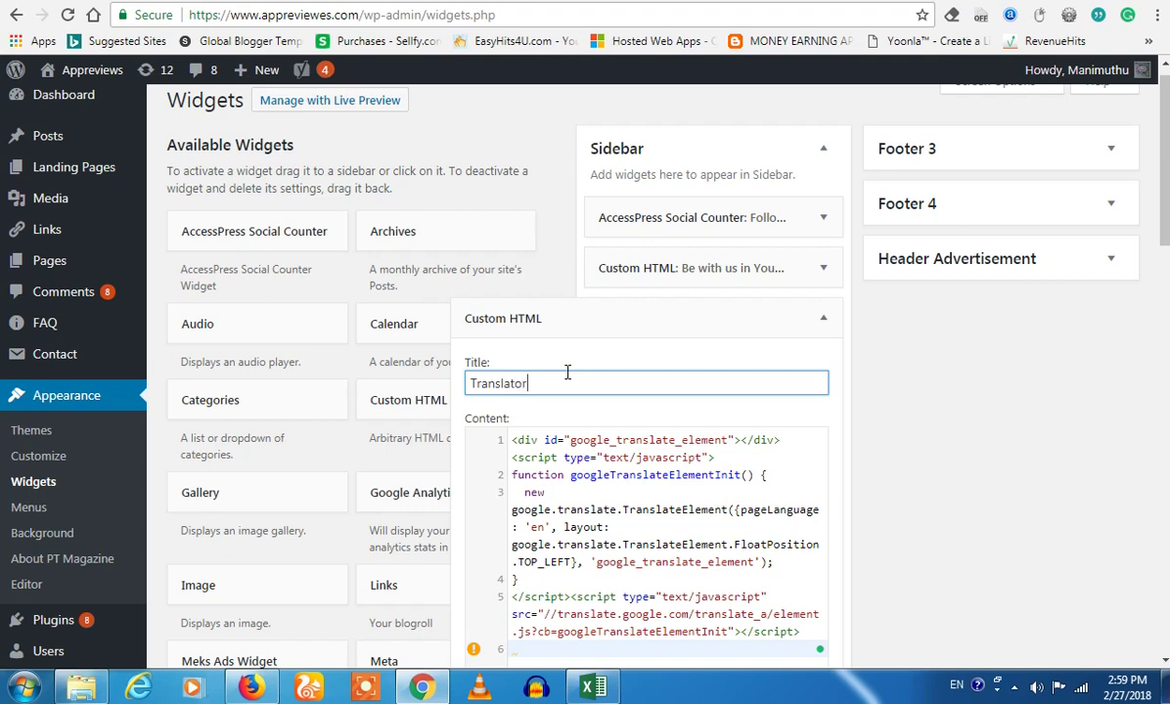
# - Save the Translator widget and close its settings
pyautogui.scroll(-4, 726, 479)
pyautogui.click(804, 364)
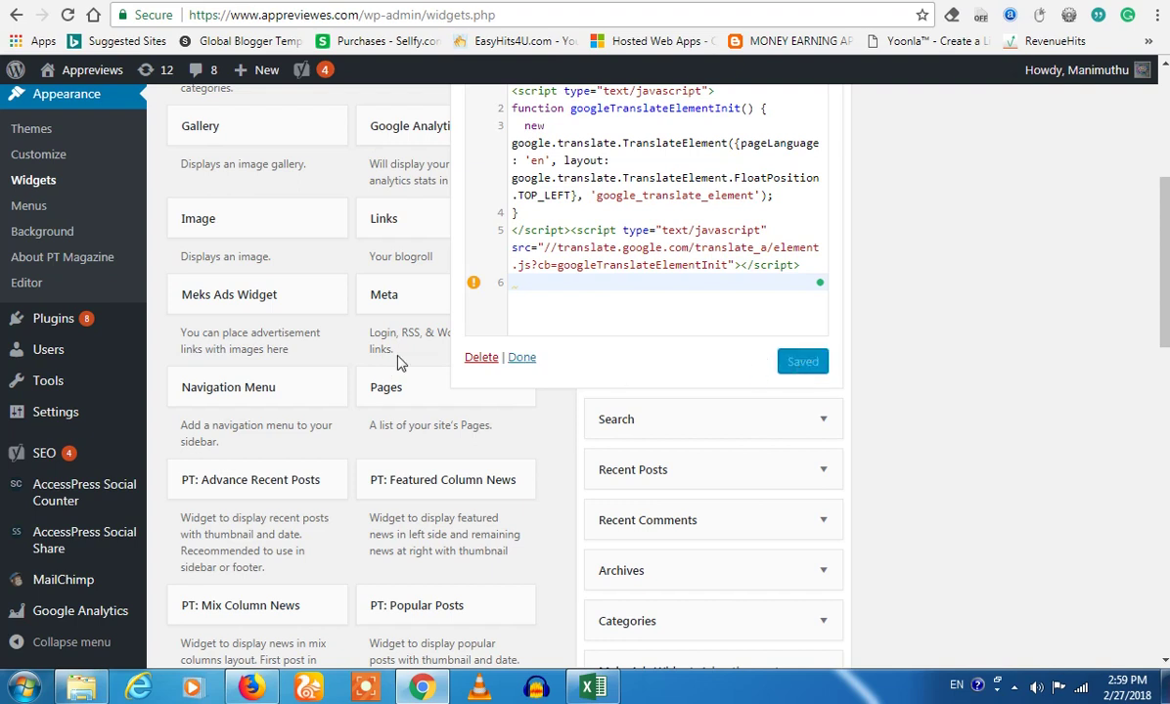
pyautogui.click(524, 358)
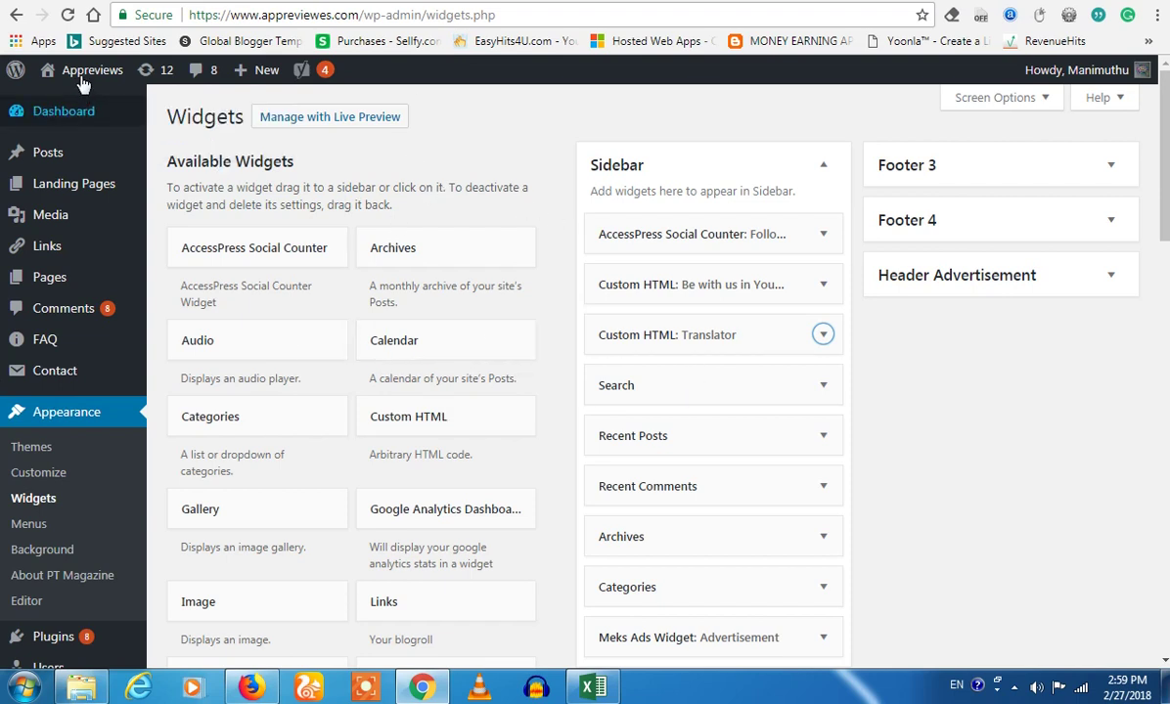
# - Visit the live appreviewes.com site and look through the languages offered by the Translator widget in the sidebar
pyautogui.moveTo(80, 71)
pyautogui.click(68, 110)
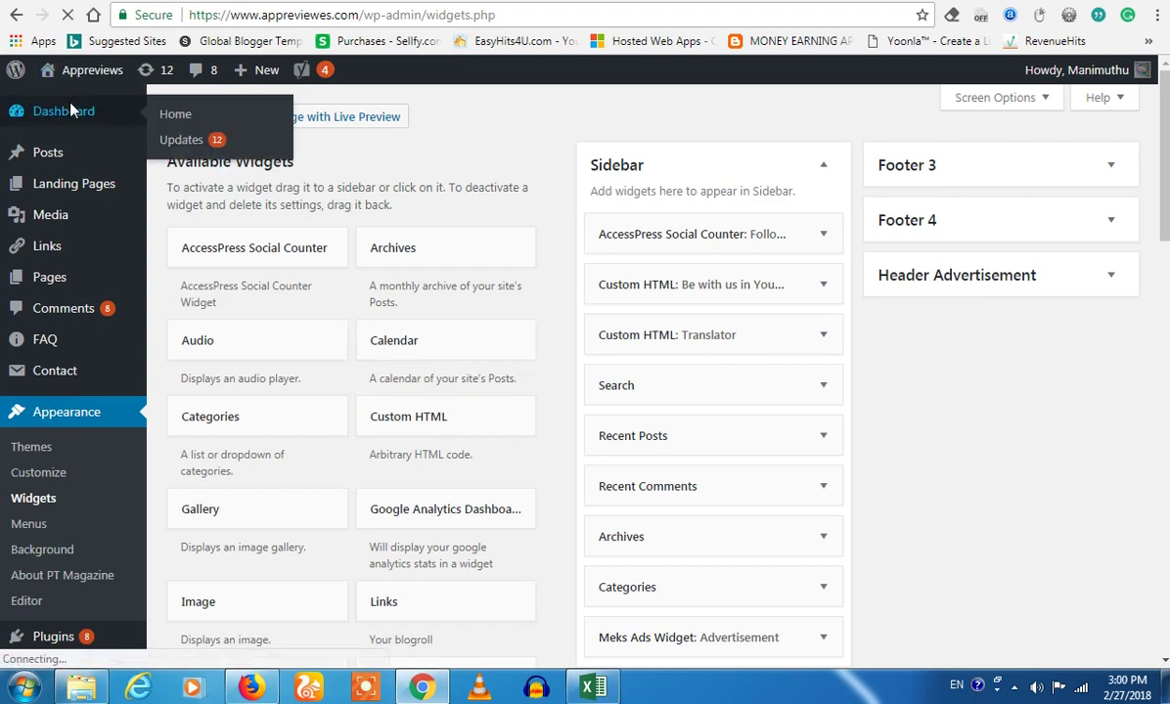
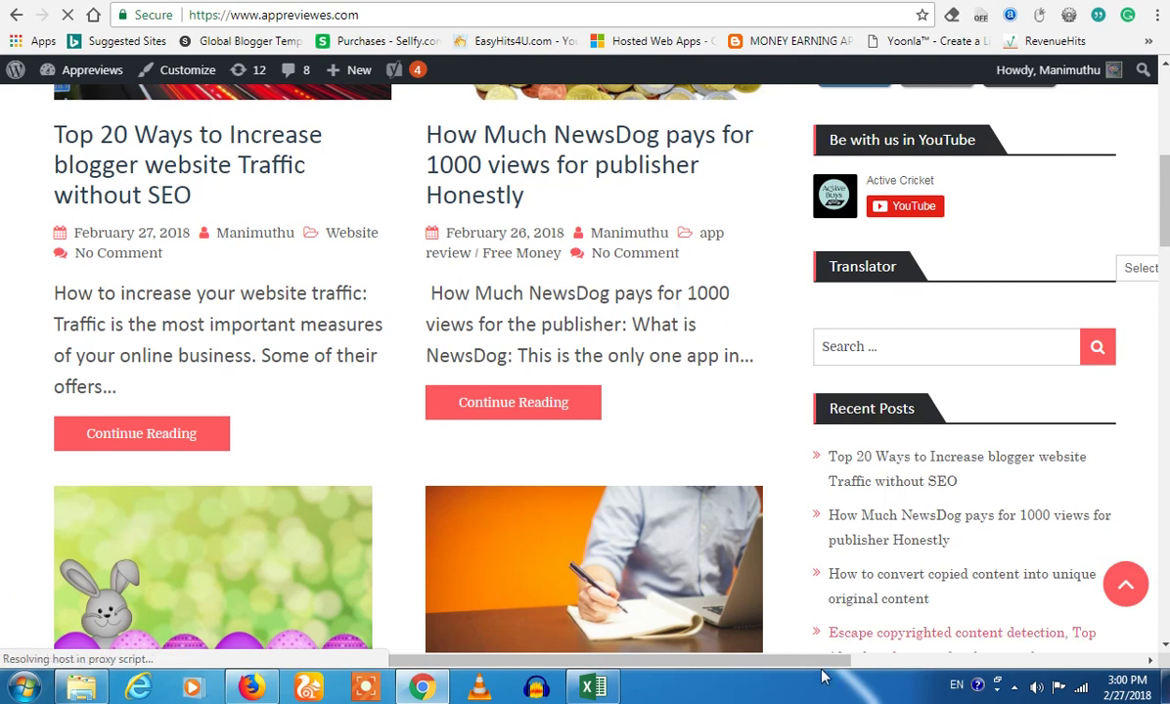
pyautogui.click(1018, 659)
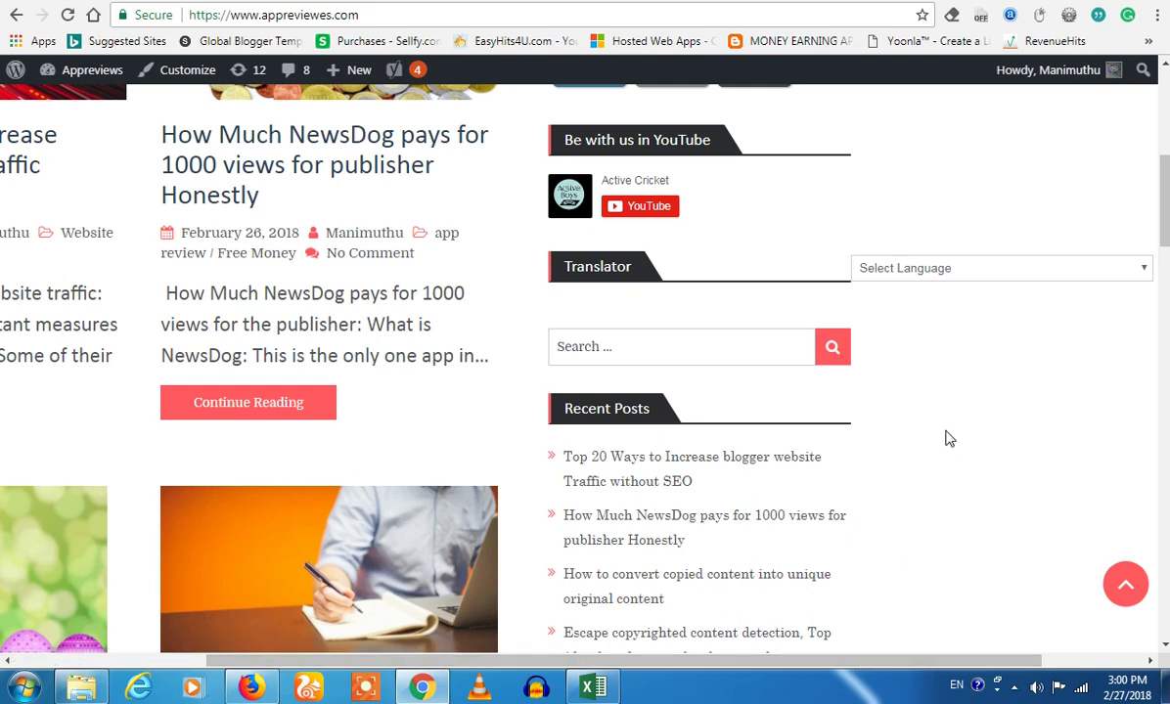
pyautogui.click(1022, 277)
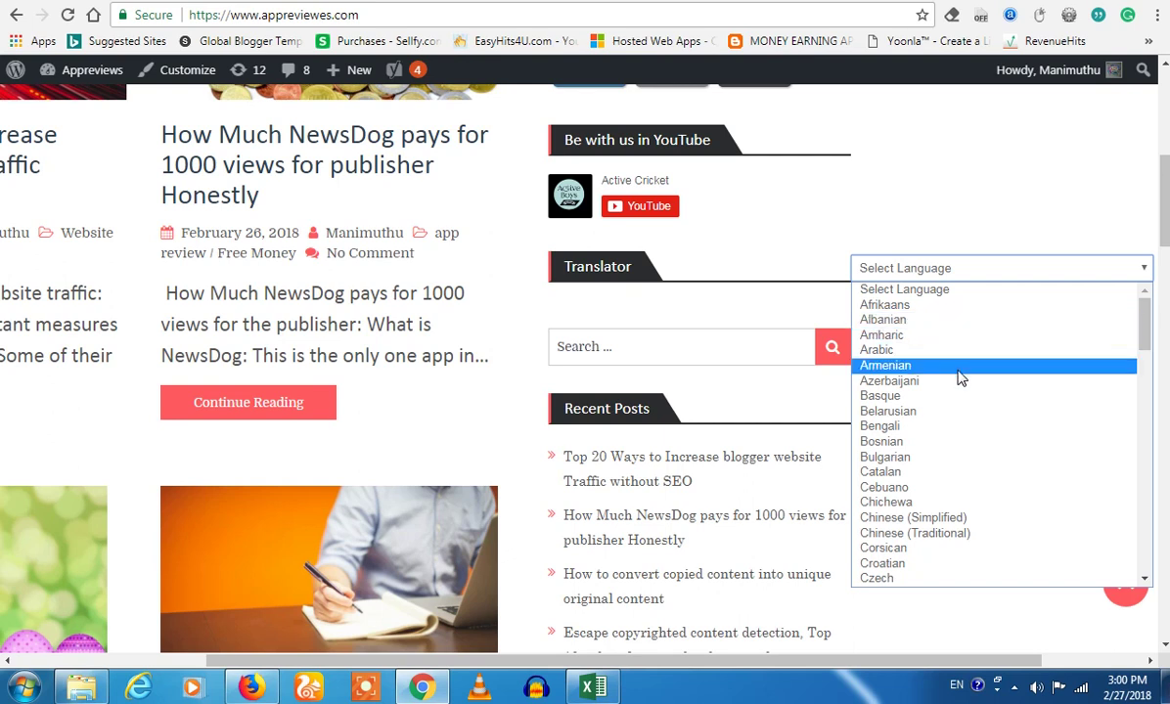
pyautogui.scroll(-15, 961, 379)
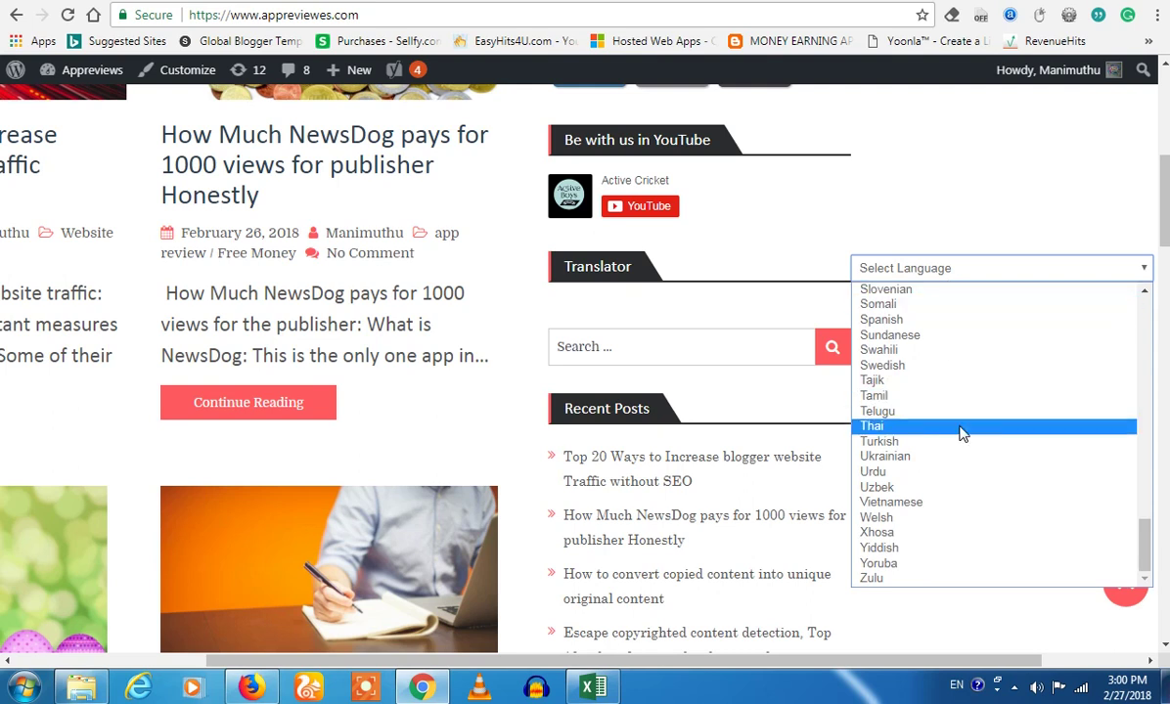
pyautogui.click(948, 180)
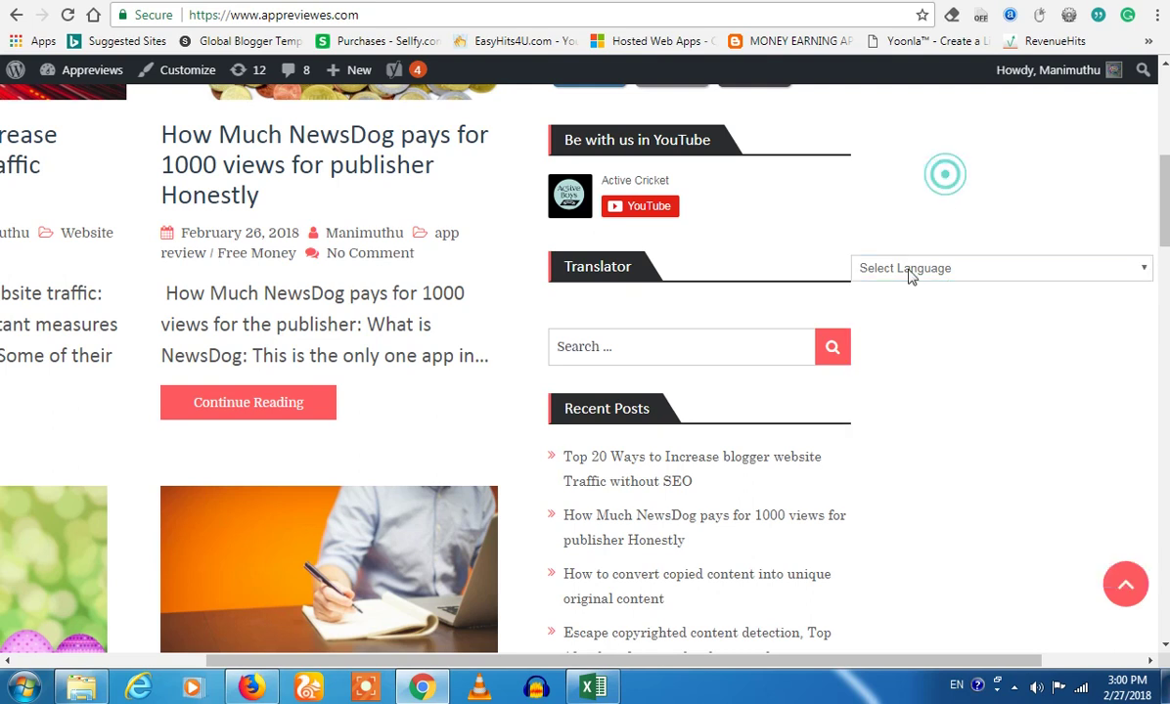
# - Translate the website into Tamil with the Translator widget's language selector
pyautogui.click(891, 273)
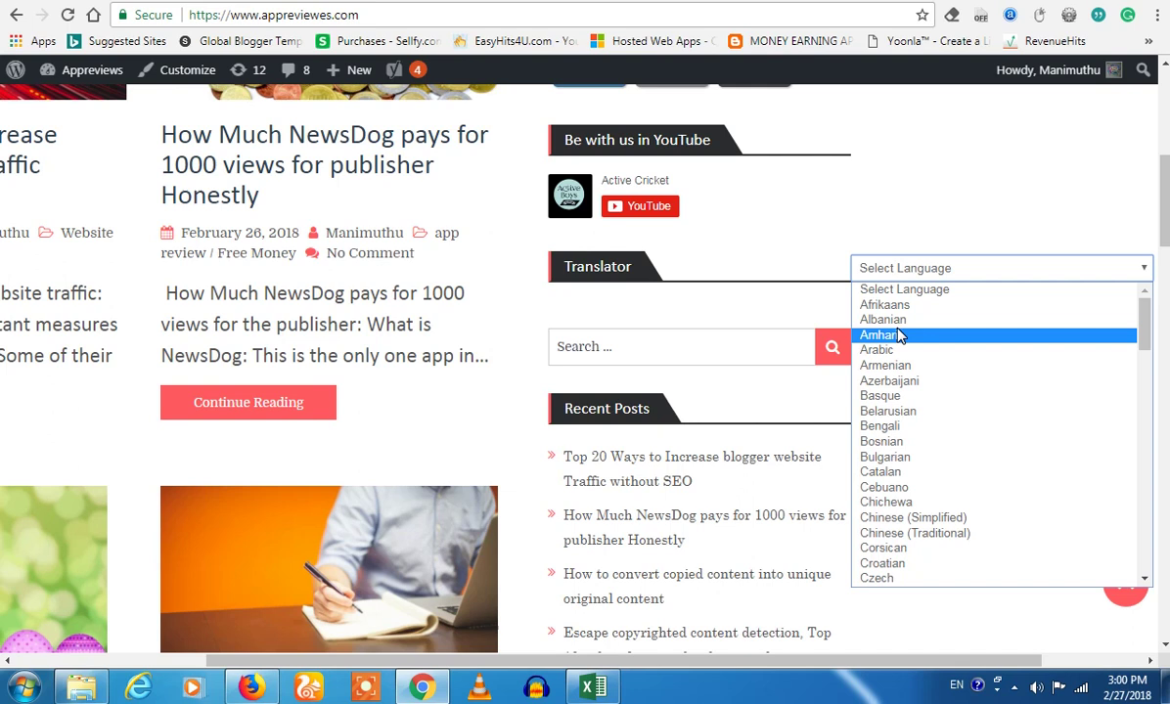
pyautogui.scroll(-6, 898, 336)
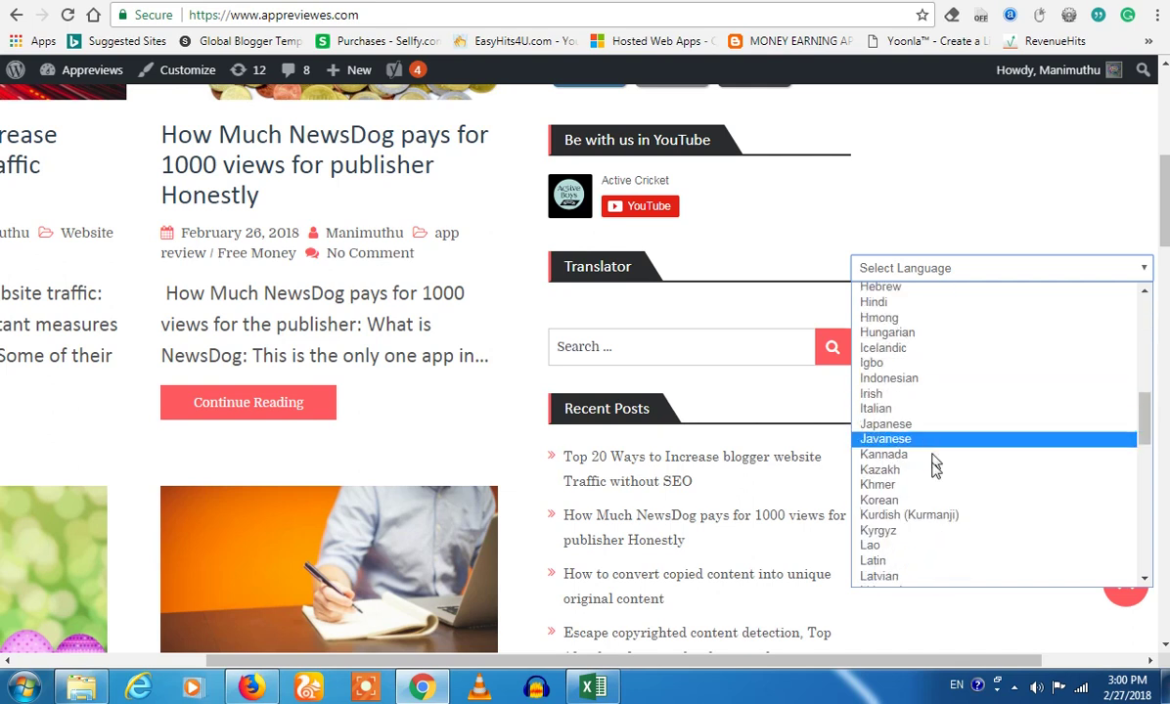
pyautogui.scroll(-6, 932, 471)
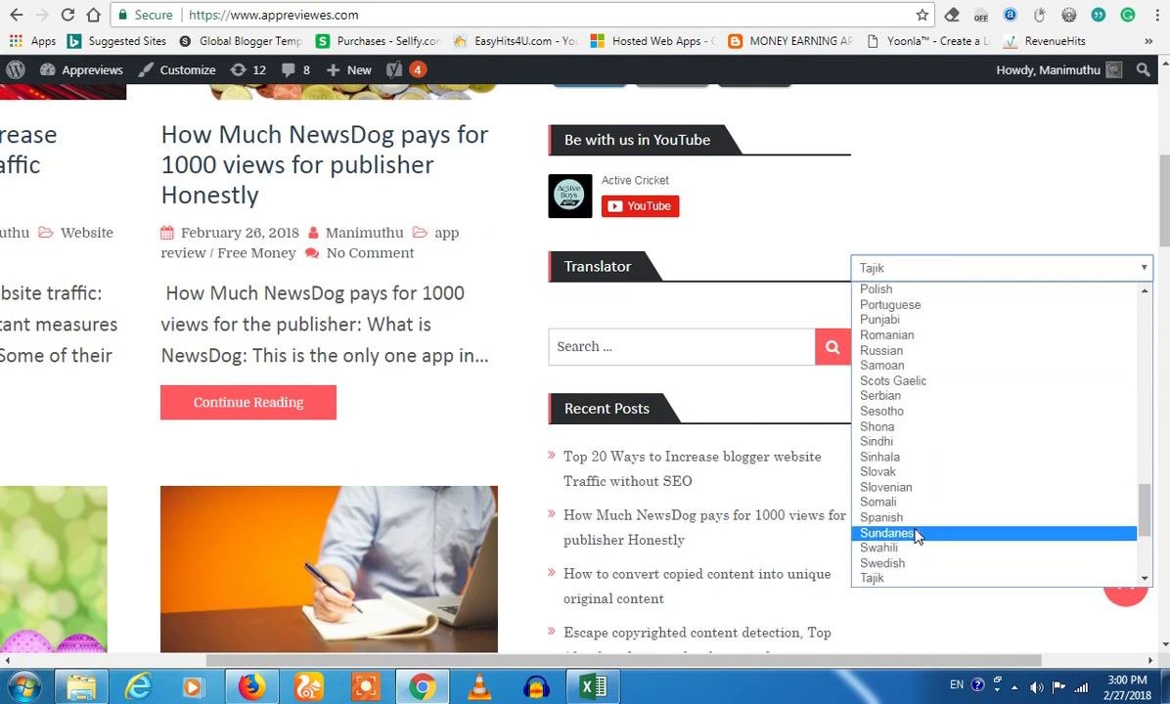
pyautogui.scroll(-2, 919, 489)
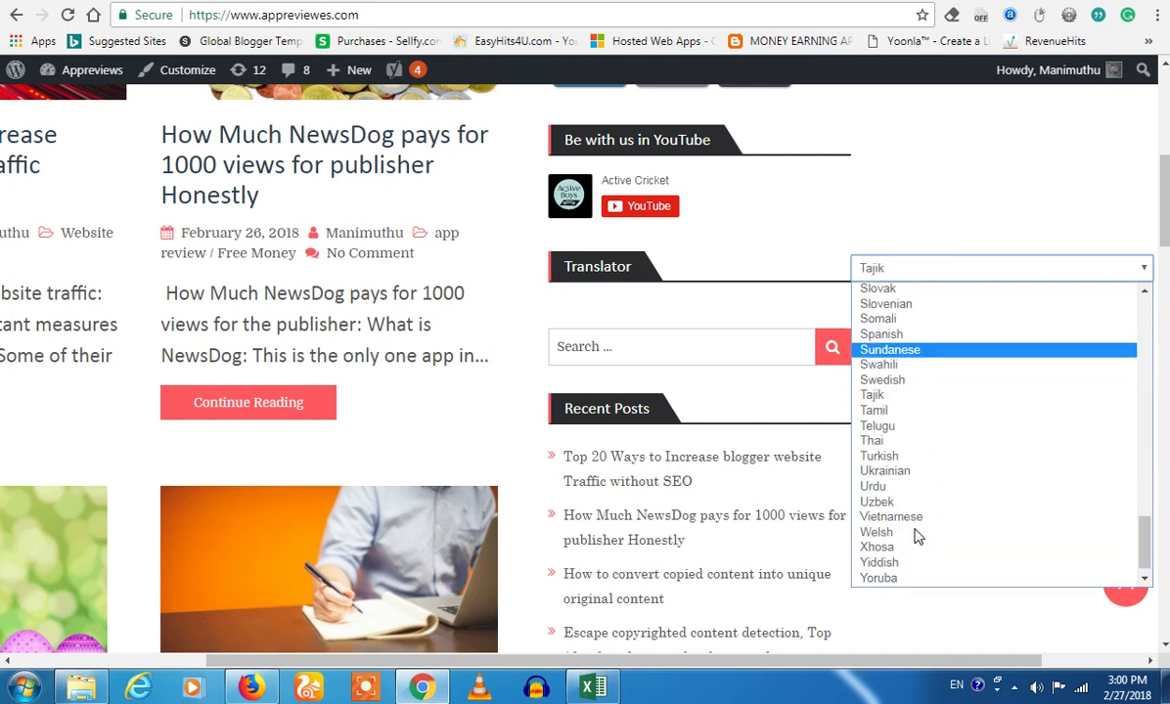
pyautogui.click(883, 413)
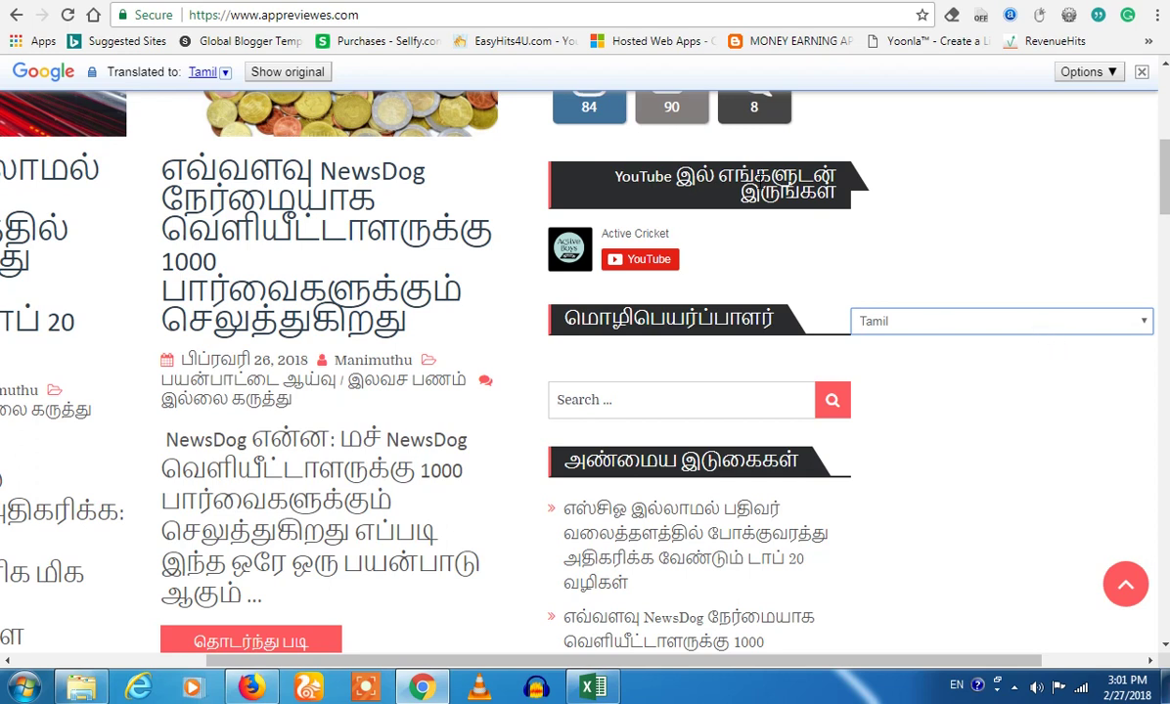
# - Set the Translator widget's language back to English
pyautogui.click(962, 326)
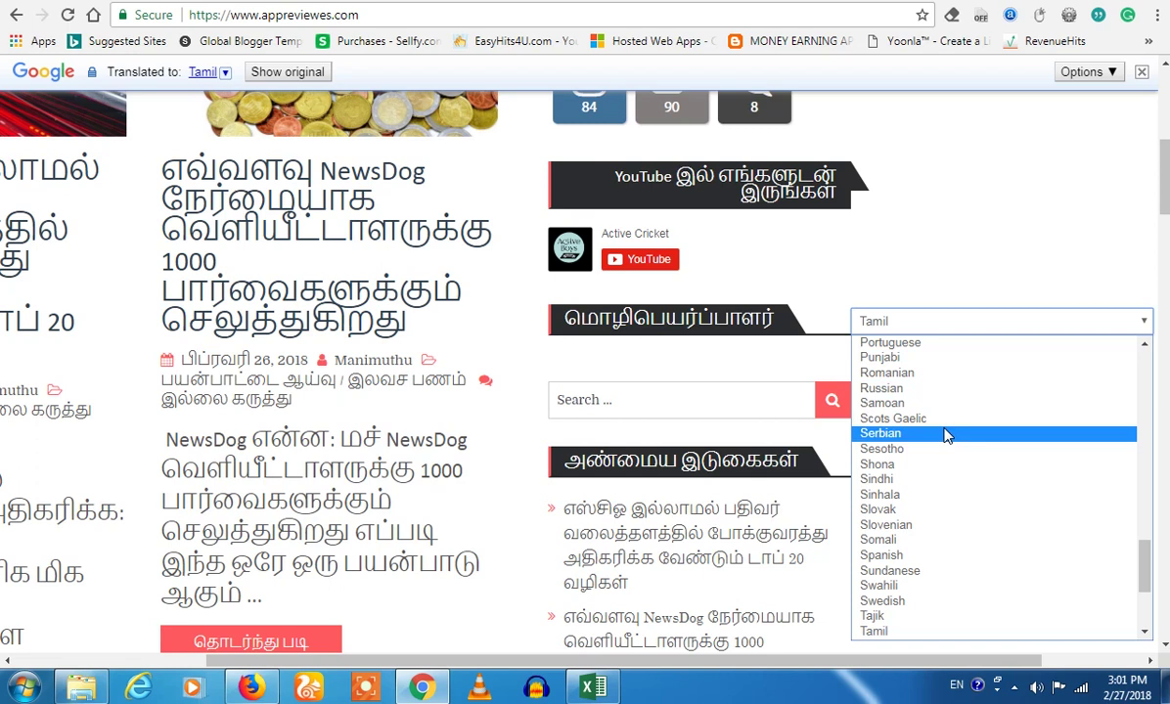
pyautogui.scroll(20, 945, 438)
pyautogui.click(902, 342)
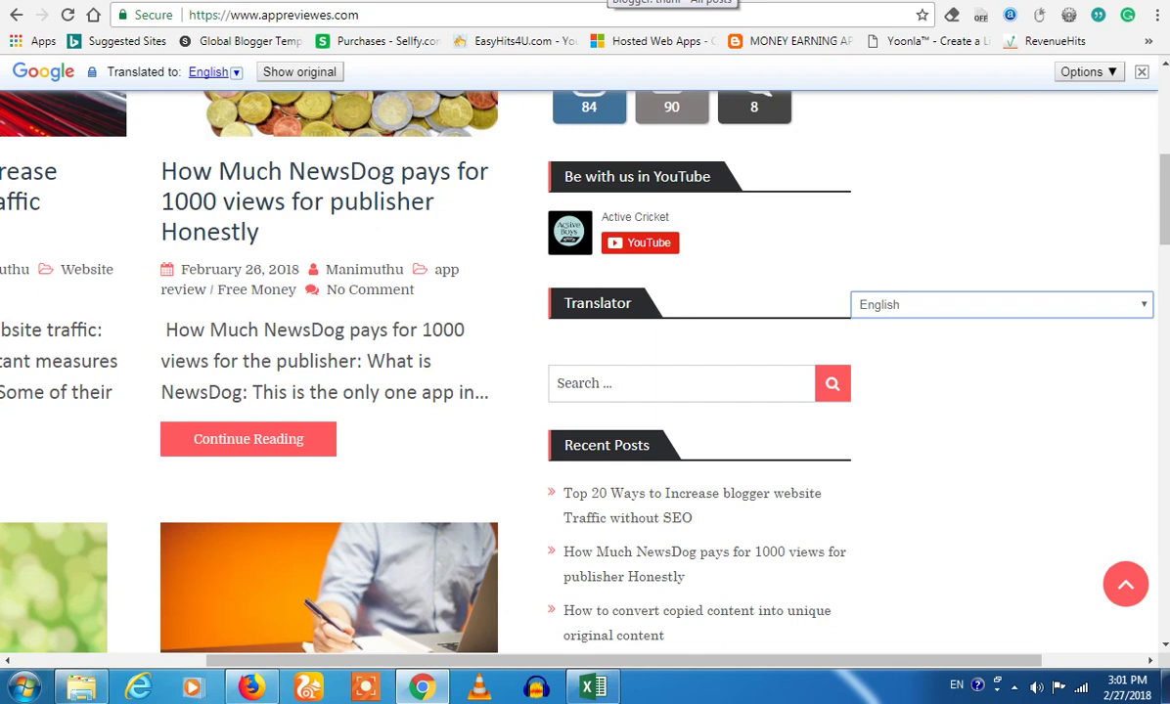
# - Switch to the thani blog in Blogger, open its layout and start adding a gadget to the Sidebar Right section
pyautogui.click(672, 2)
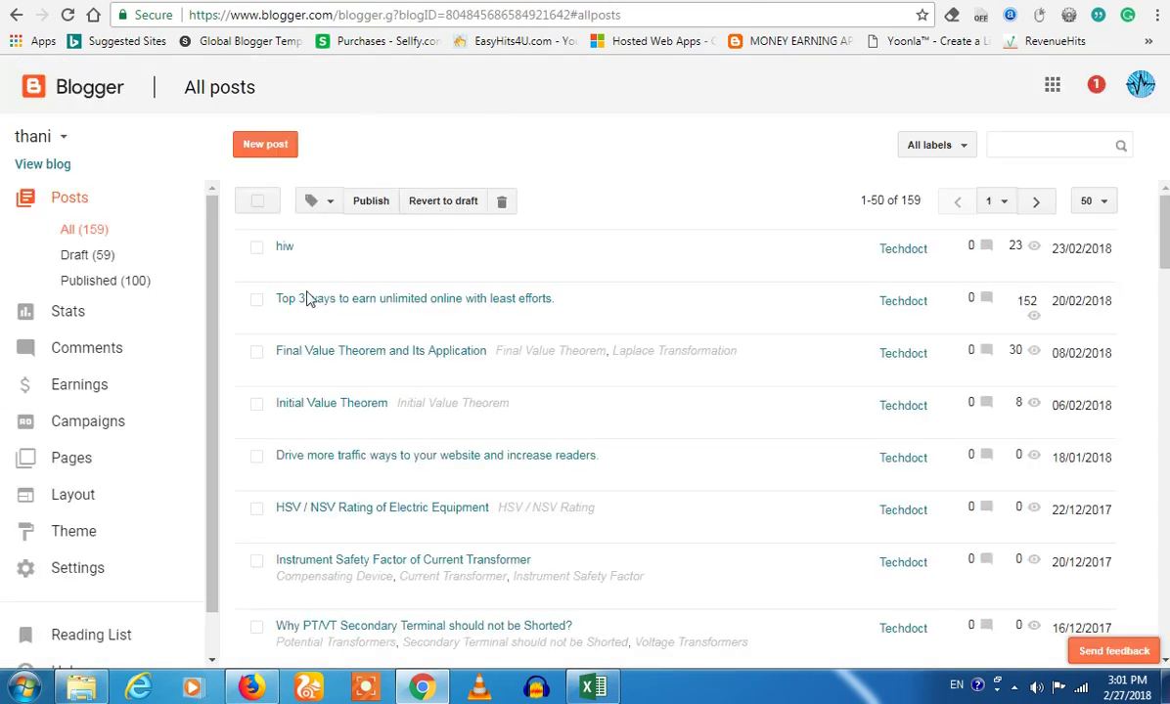
pyautogui.click(77, 510)
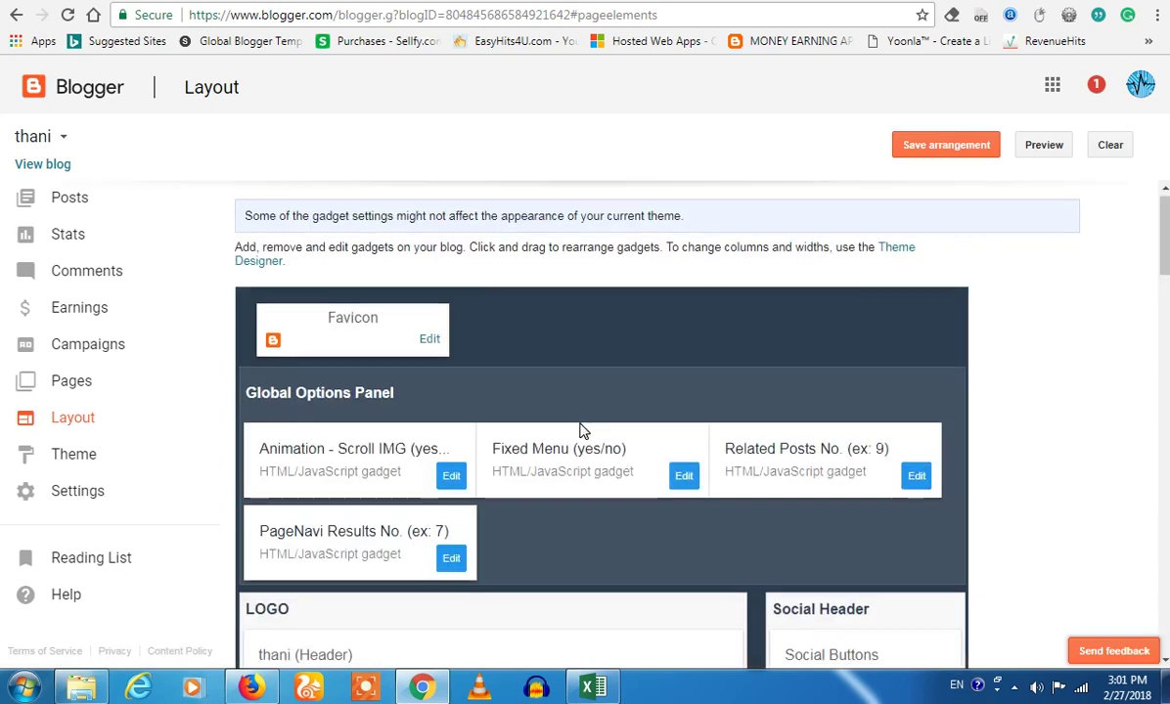
pyautogui.scroll(-5, 579, 430)
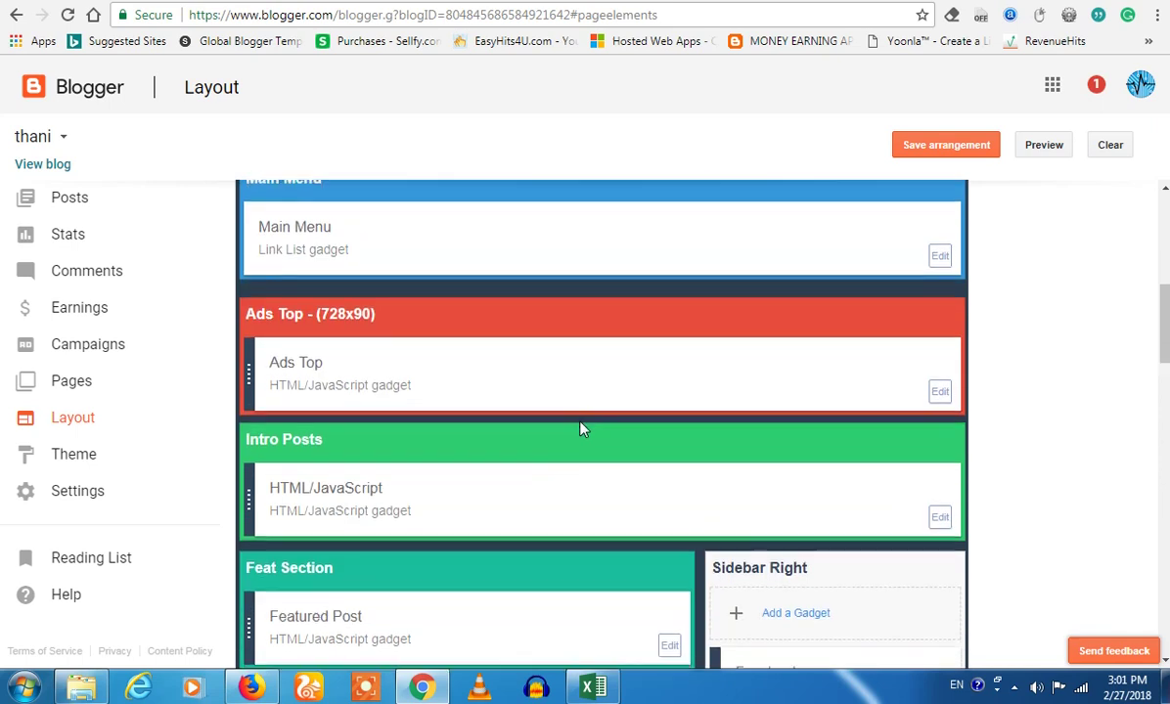
pyautogui.scroll(-2, 580, 431)
pyautogui.click(817, 448)
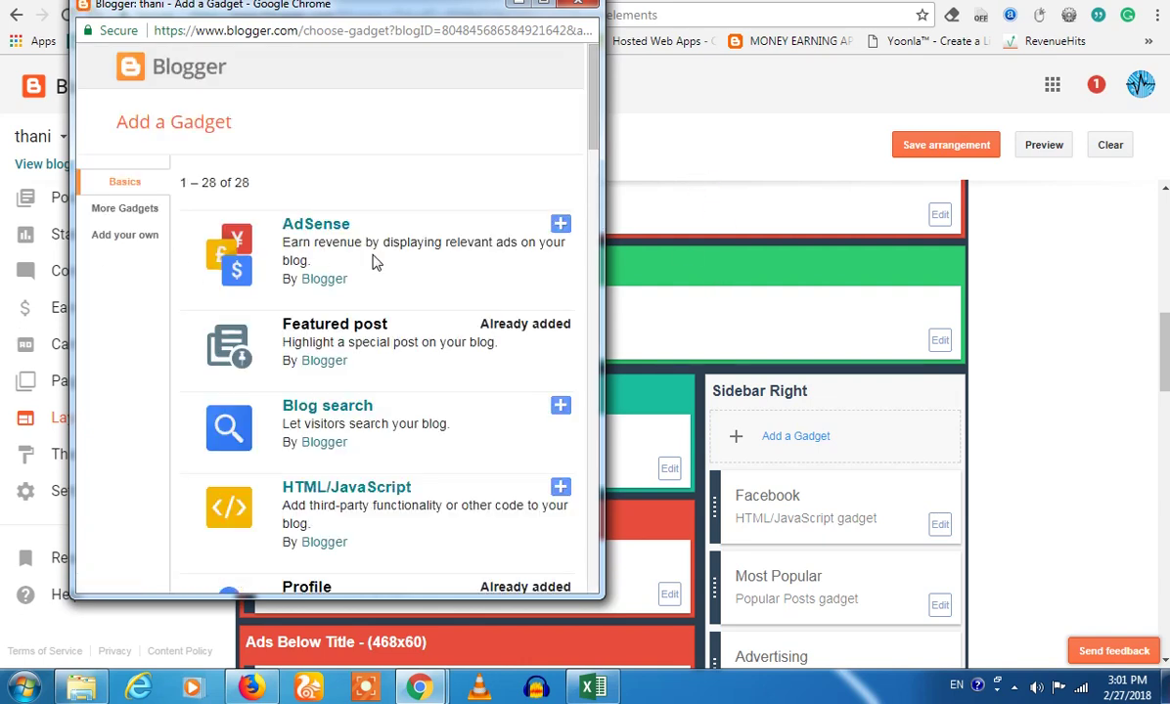
# - Find the Translate gadget, add it with the title Translate and the Vertical style, and save the layout arrangement
pyautogui.scroll(-5, 374, 262)
pyautogui.scroll(4, 373, 262)
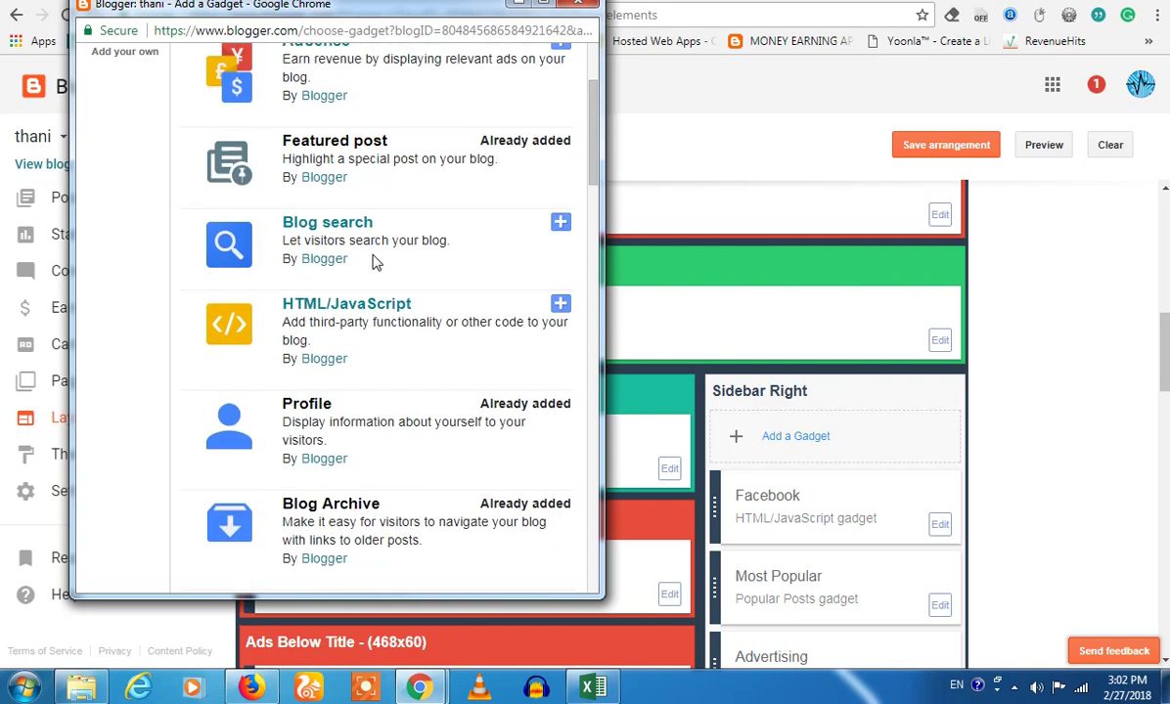
pyautogui.scroll(2, 374, 262)
pyautogui.scroll(-8, 374, 262)
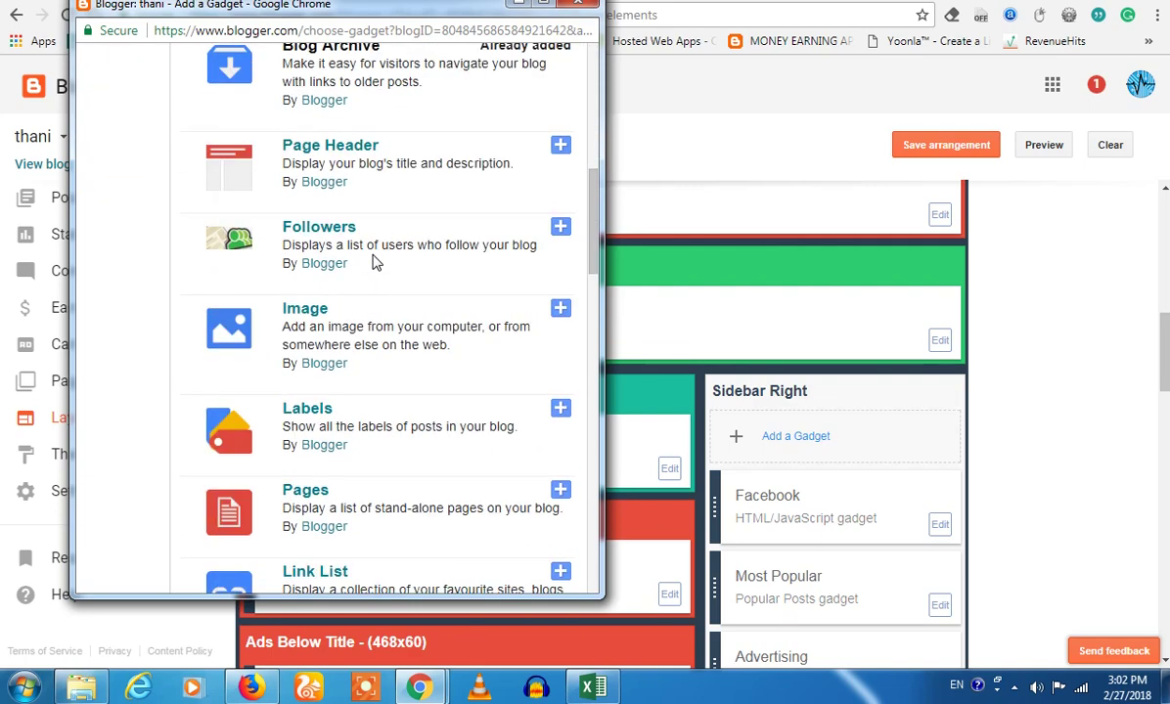
pyautogui.scroll(-3, 374, 262)
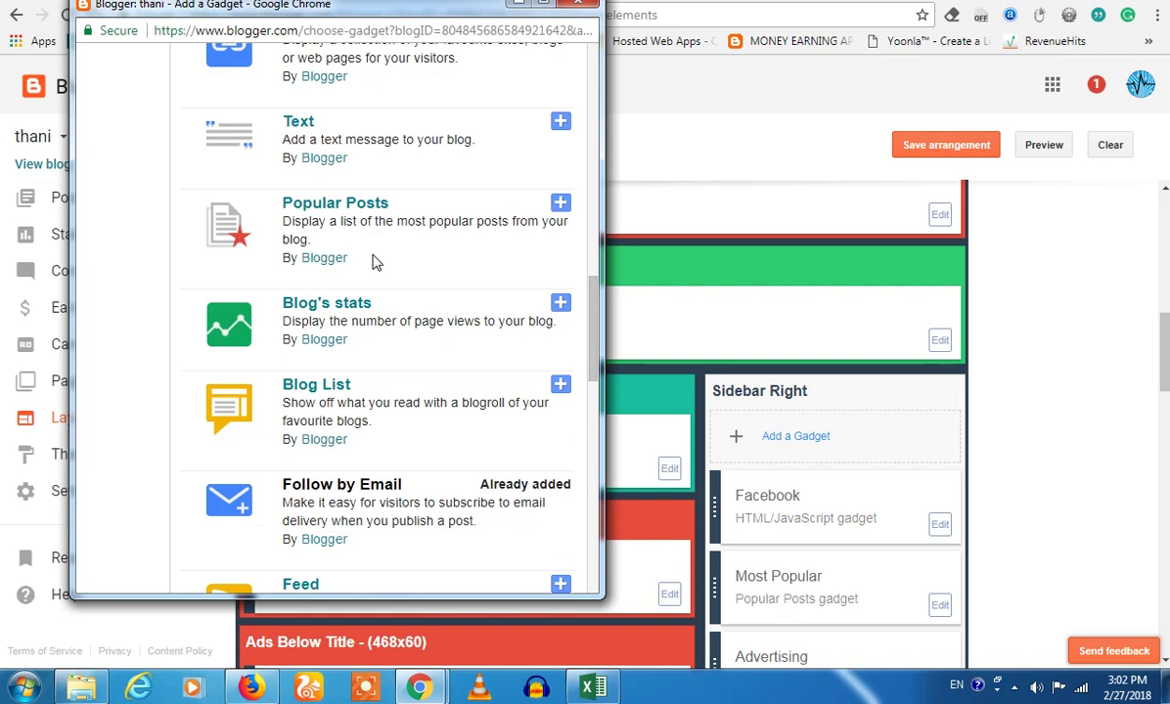
pyautogui.scroll(-7, 374, 262)
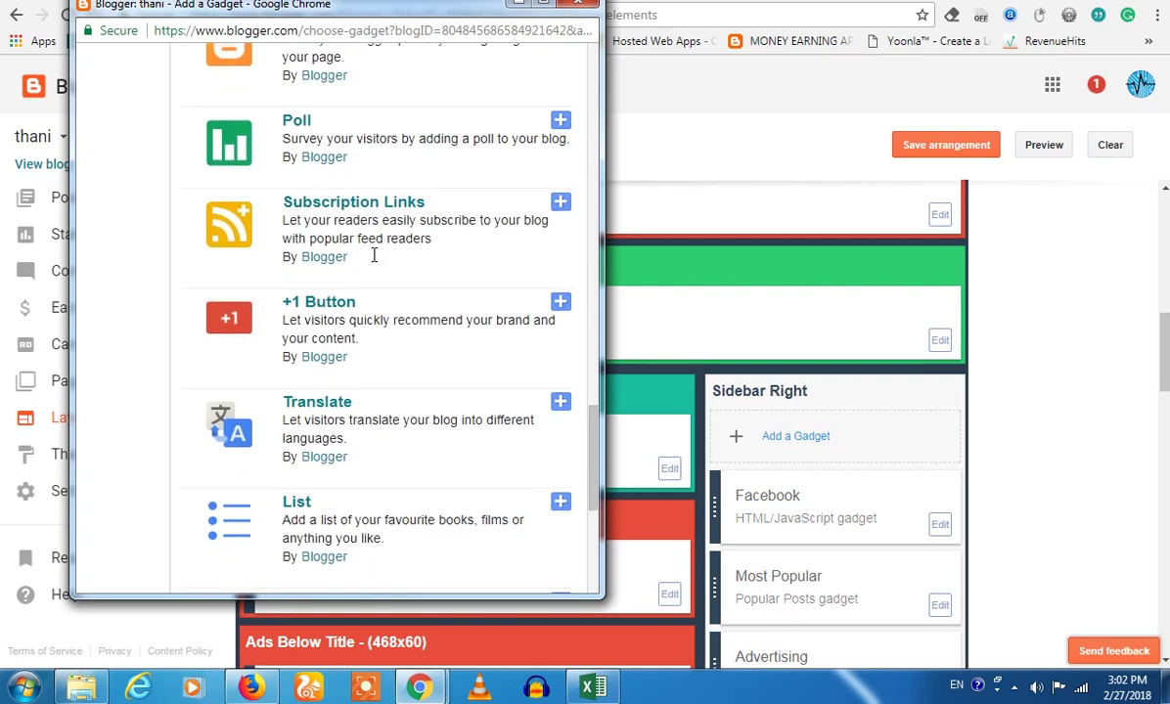
pyautogui.scroll(-2, 374, 255)
pyautogui.click(565, 242)
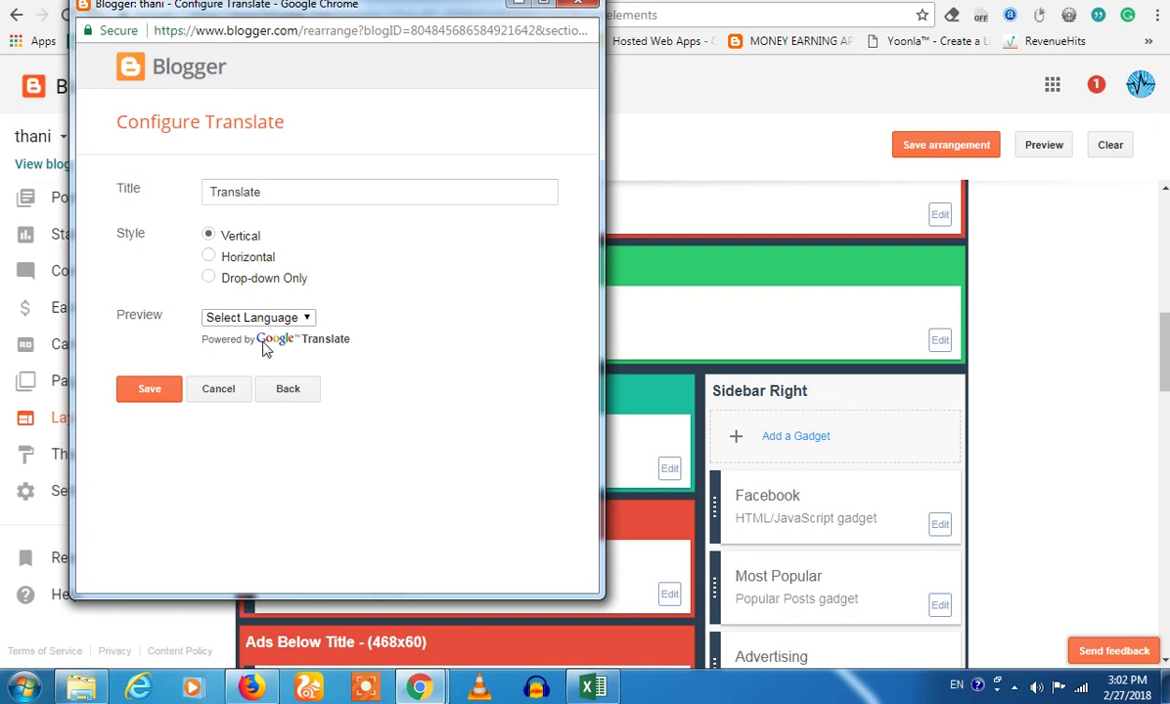
pyautogui.click(168, 392)
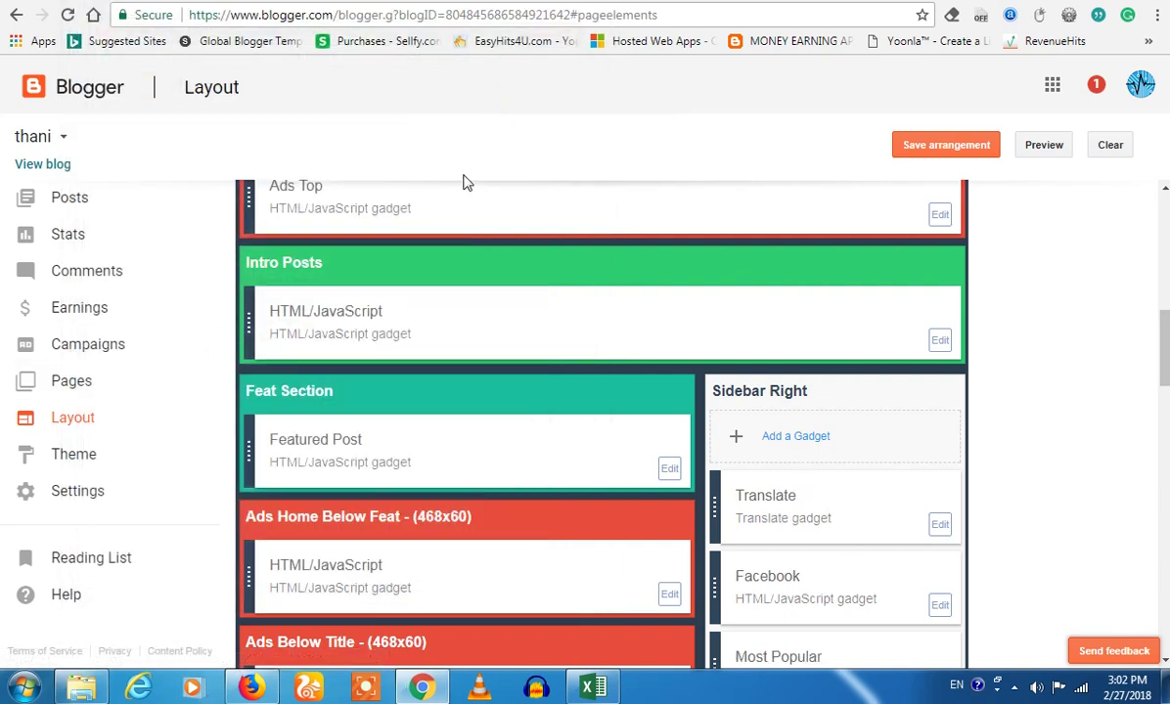
pyautogui.click(983, 147)
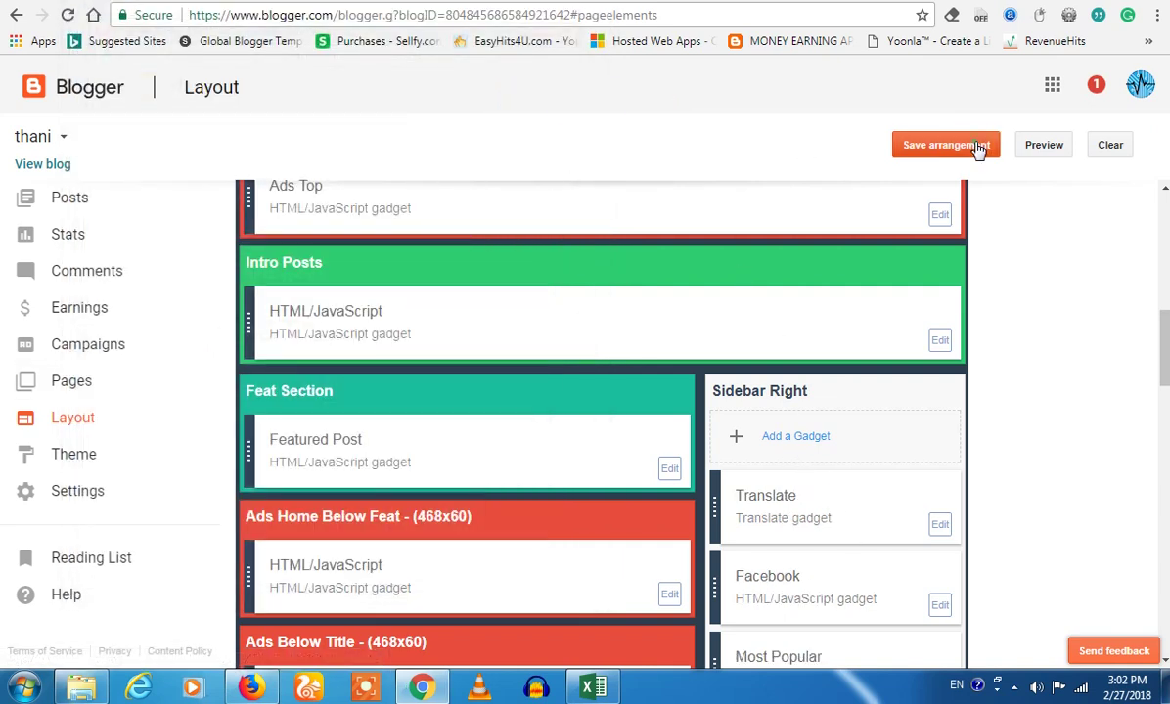
# - Open the live blog at bloggertrail.appreviewes.com from the Blogger layout page
pyautogui.click(20, 169)
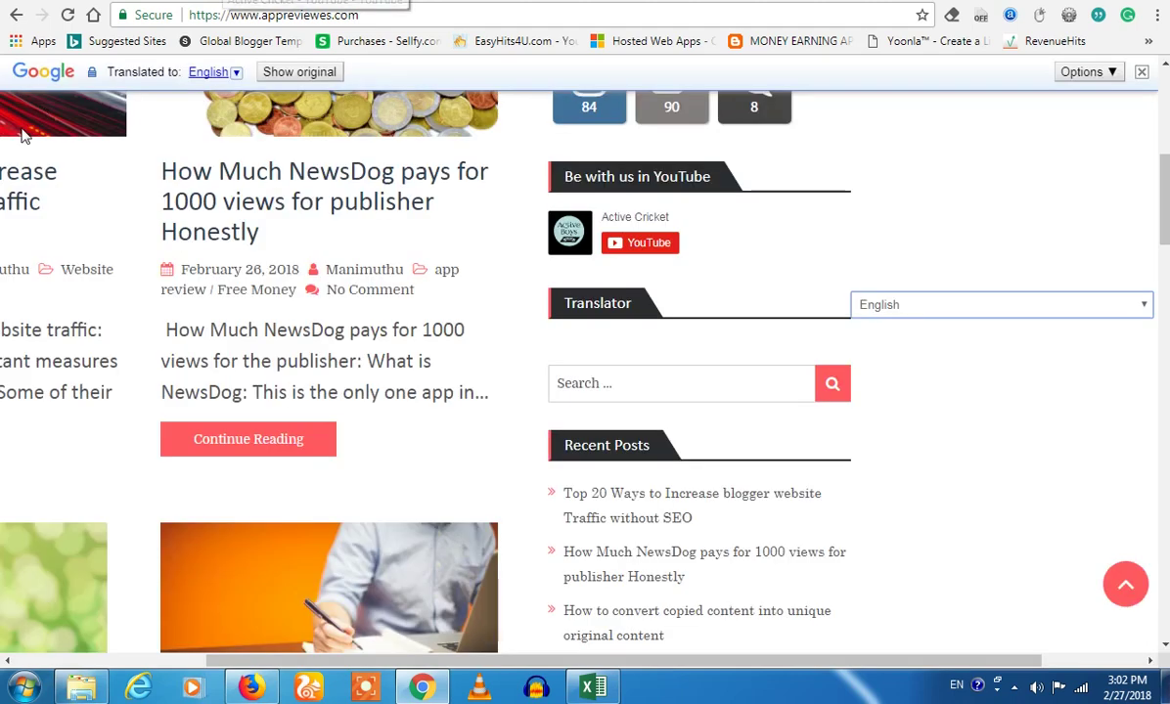
pyautogui.click(505, 0)
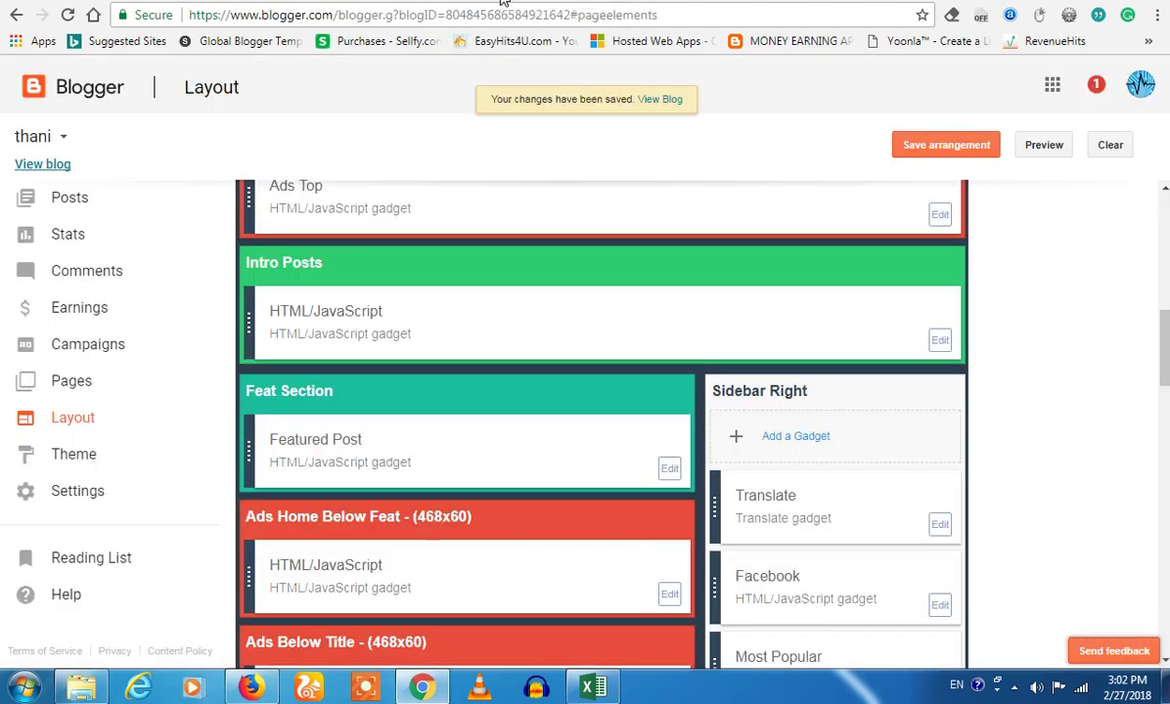
pyautogui.click(660, 99)
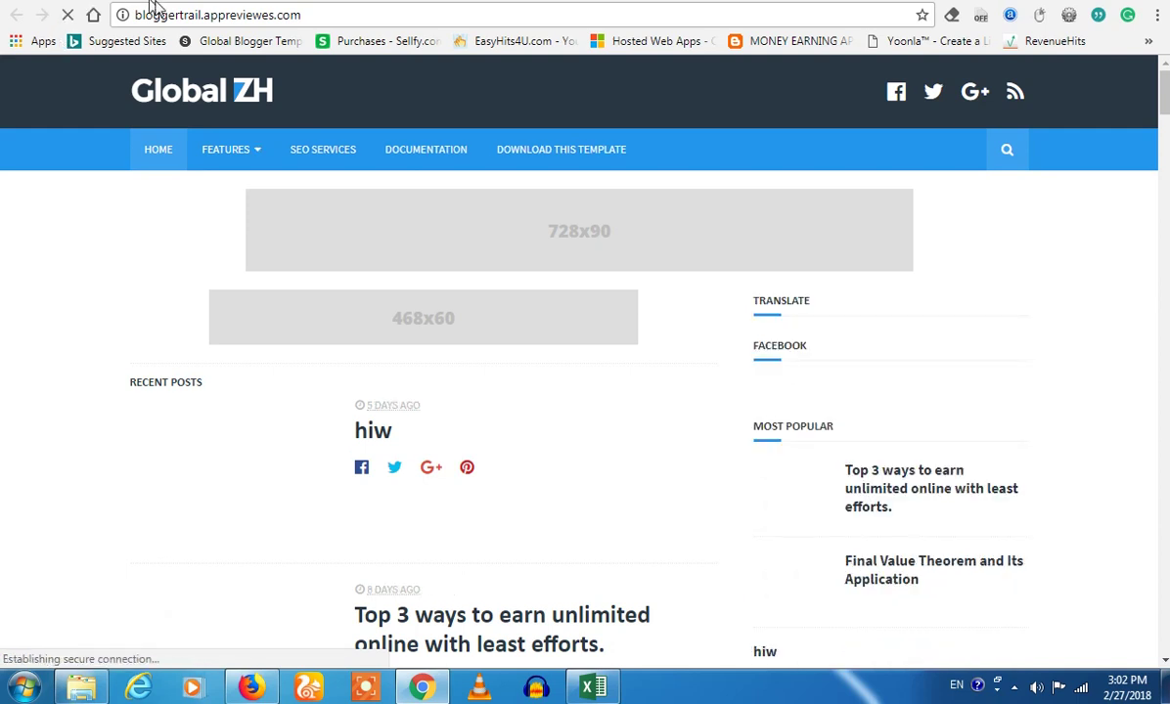
pyautogui.click(182, 14)
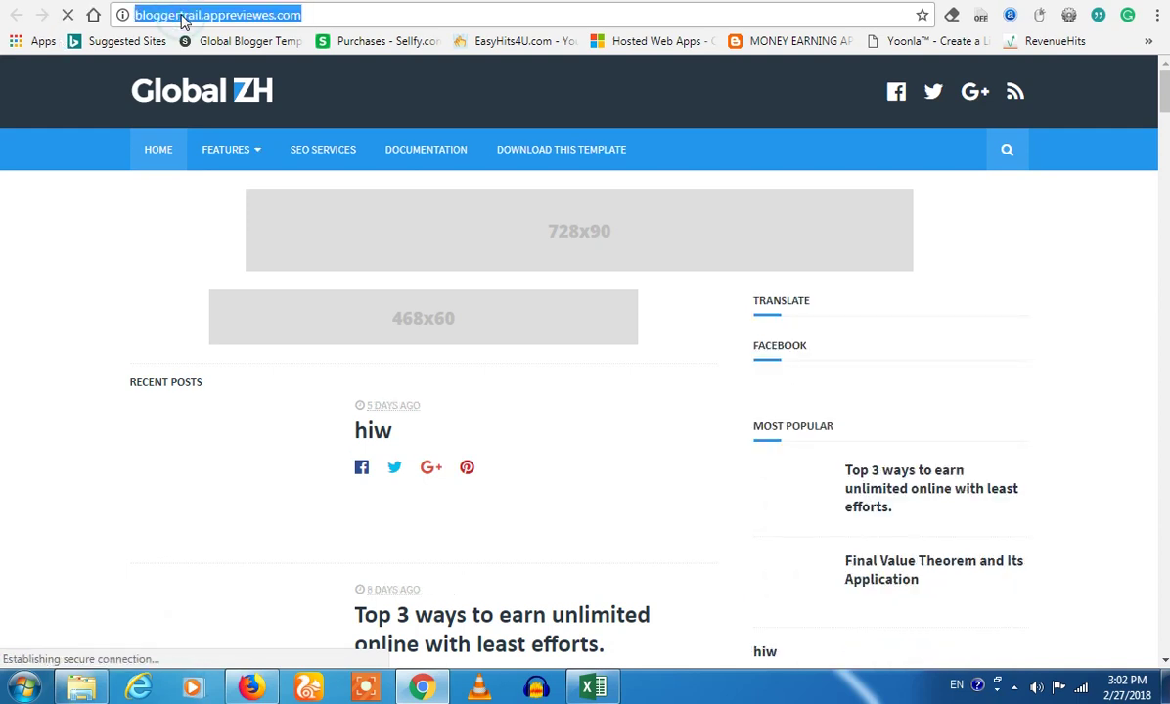
pyautogui.click(317, 9)
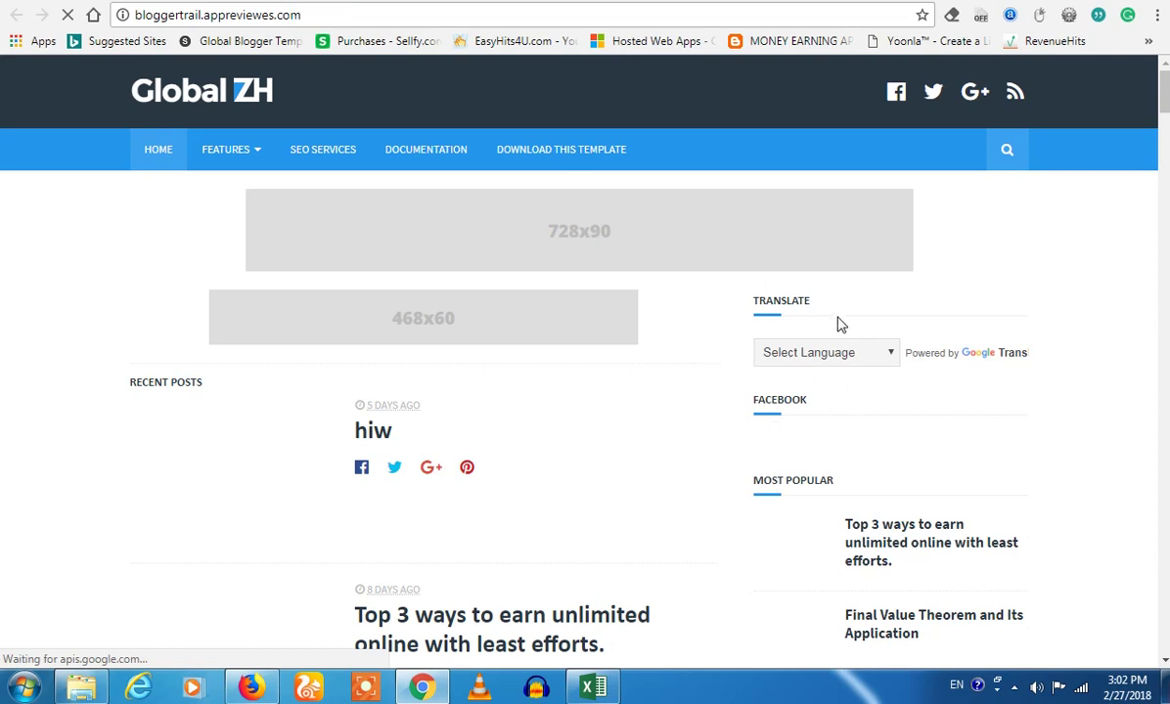
# - Look through the languages offered by the blog's Translate gadget and translate the blog into Tamil
pyautogui.click(857, 354)
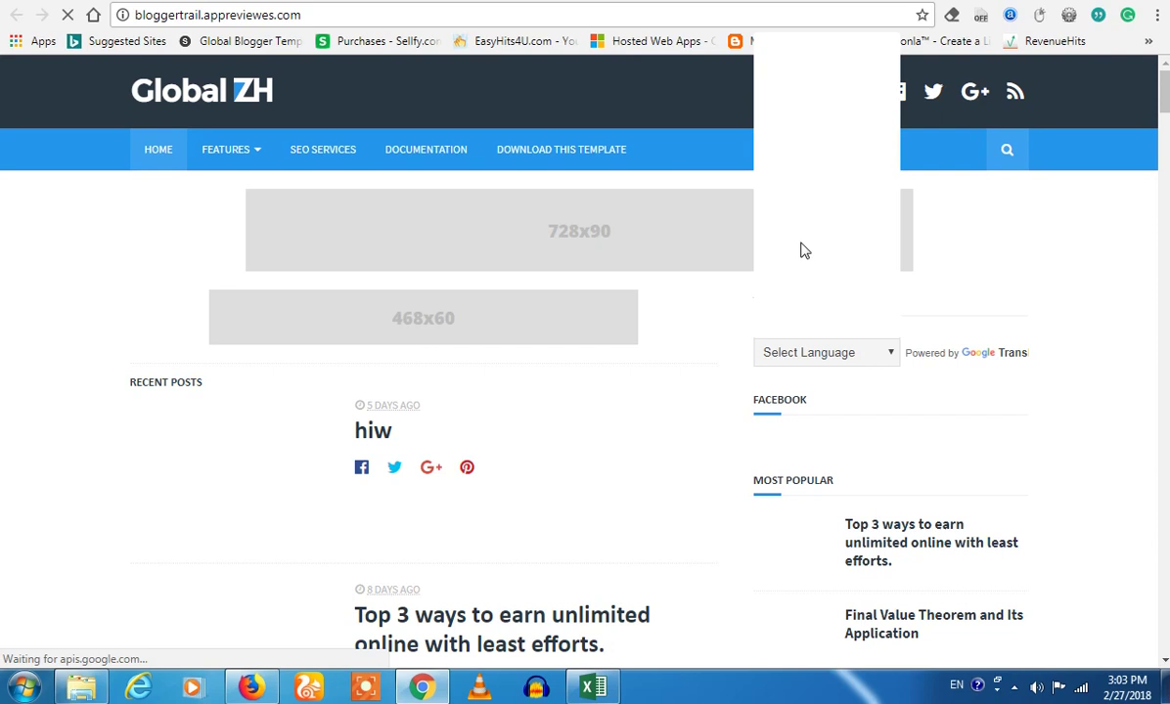
pyautogui.scroll(-20, 801, 245)
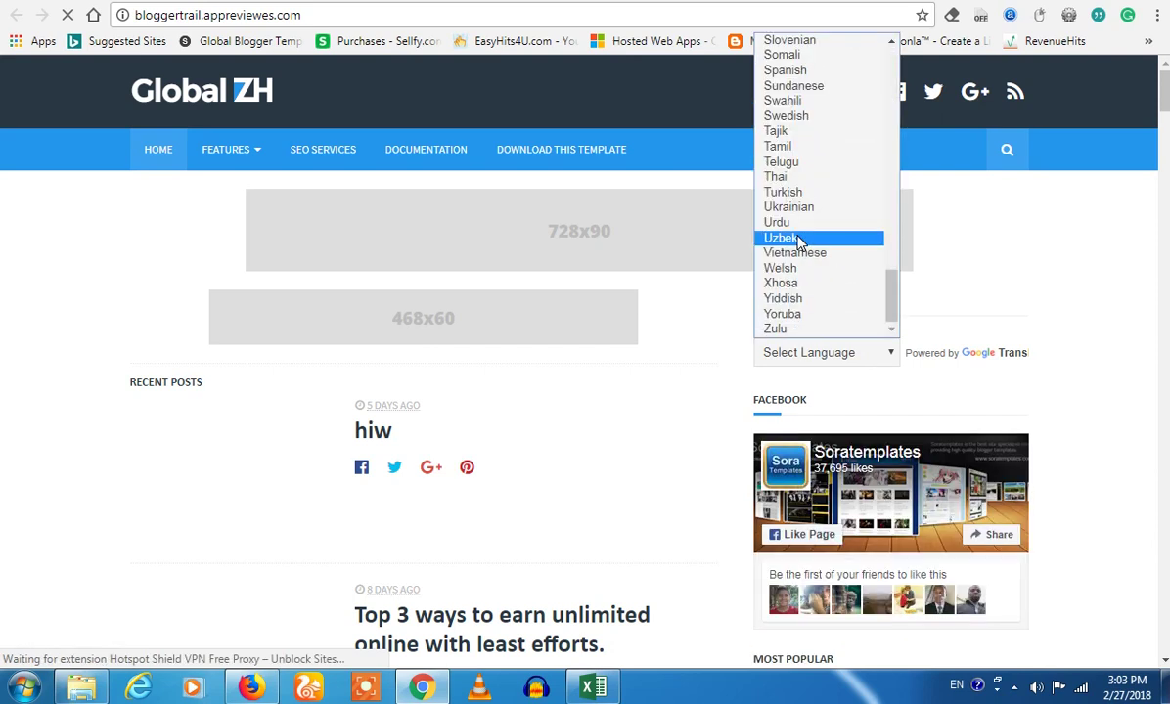
pyautogui.scroll(20, 797, 242)
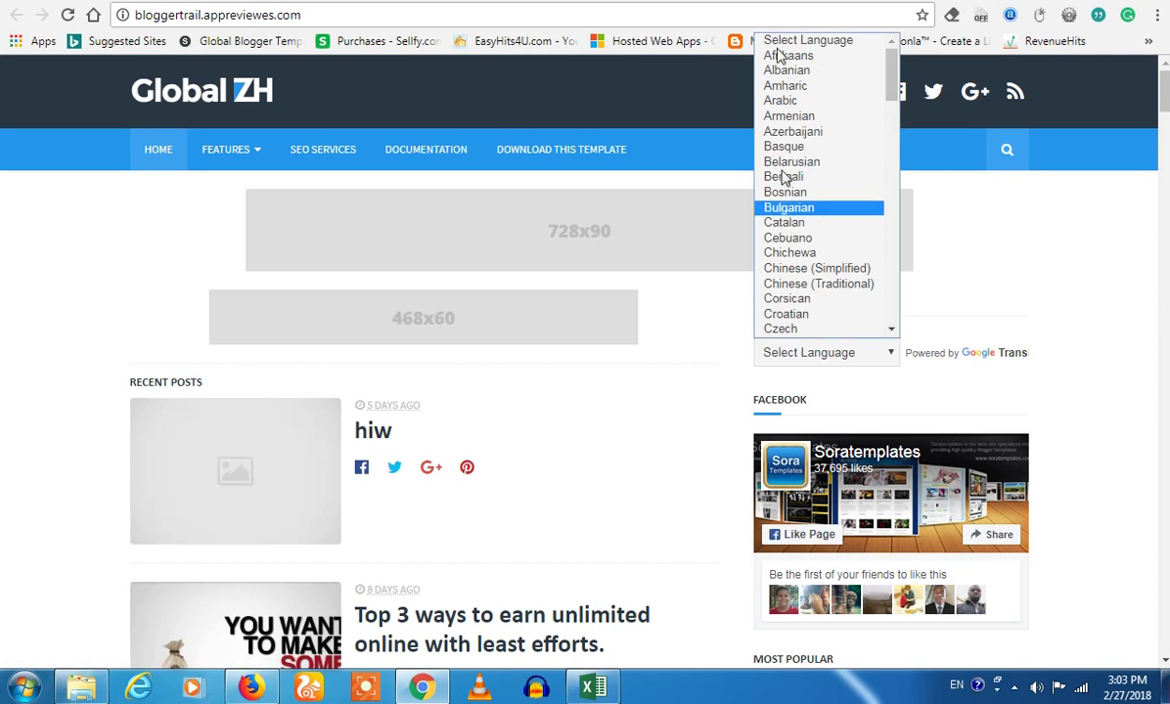
pyautogui.scroll(-6, 800, 195)
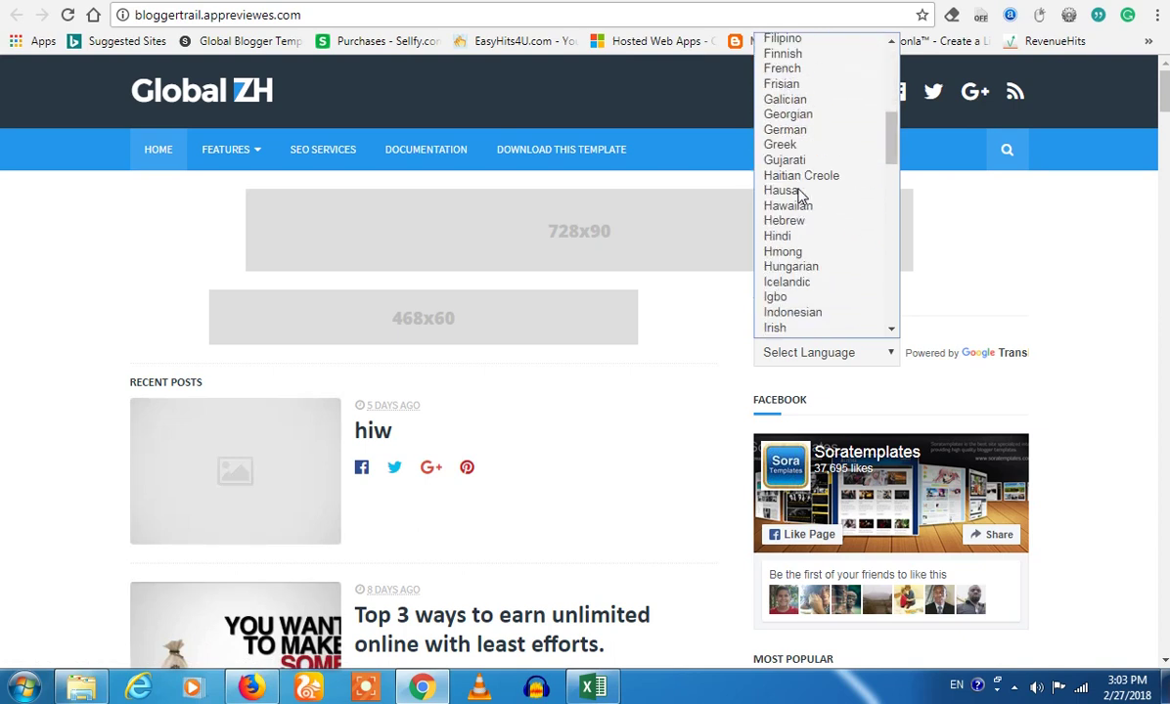
pyautogui.scroll(-20, 799, 195)
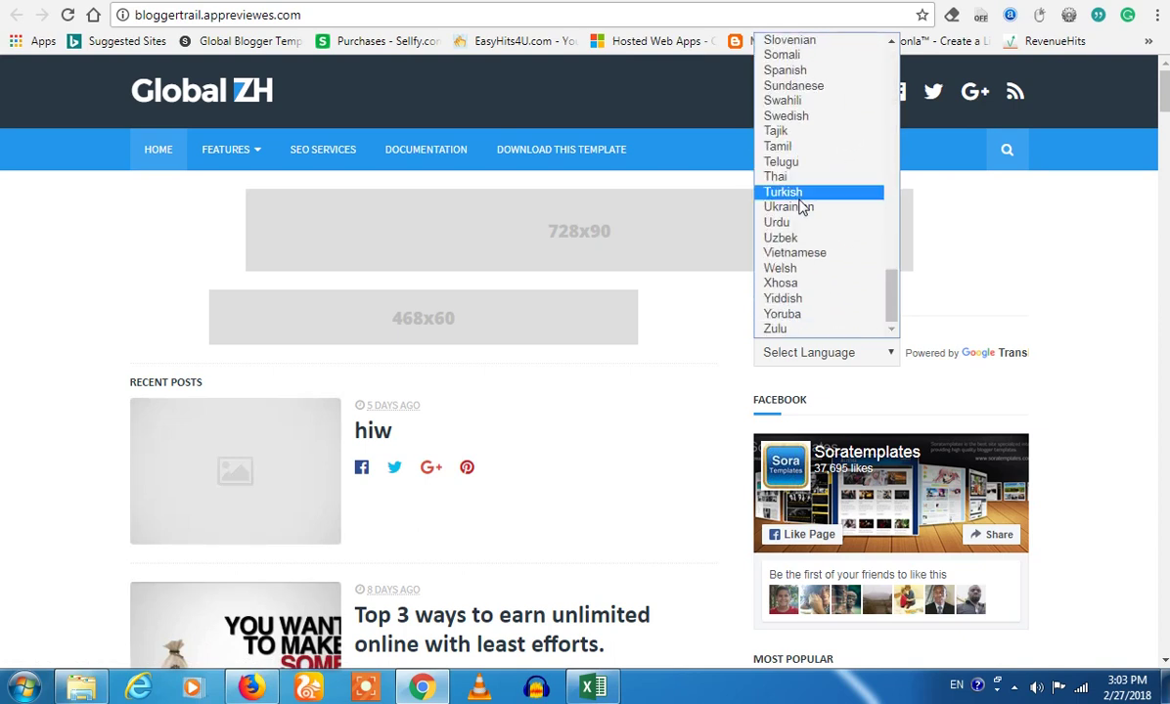
pyautogui.click(792, 147)
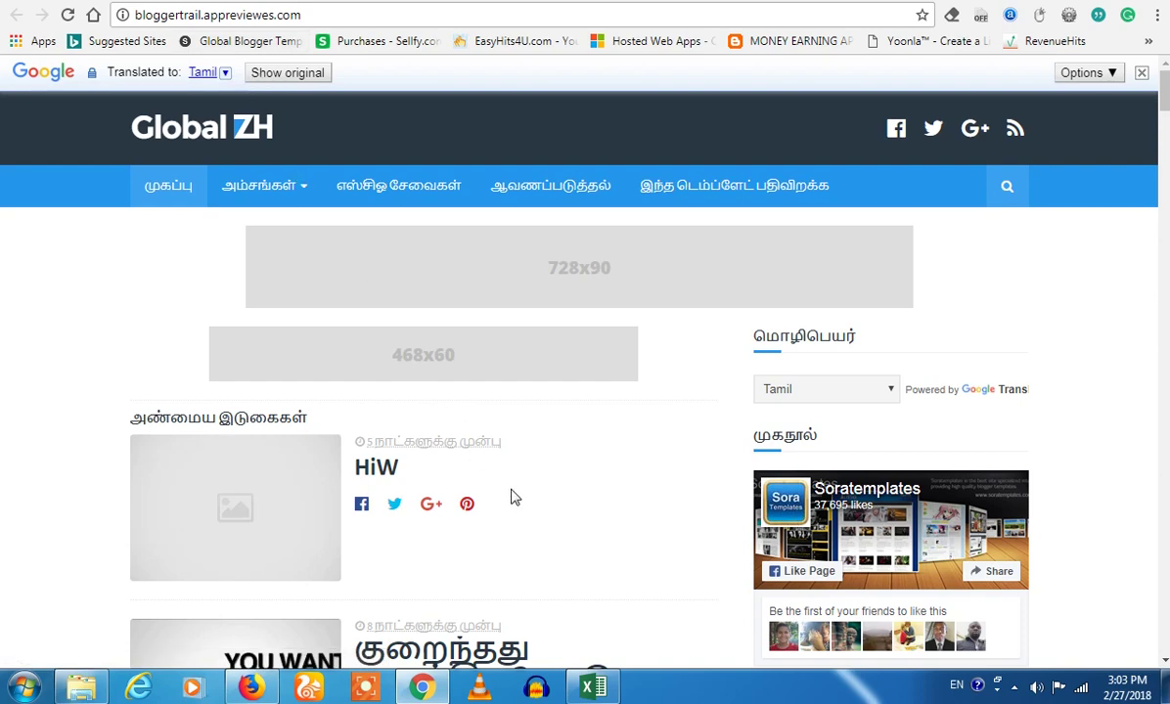
# - Examine the translated post titles and sidebar headings down the blog's home page and return to its beginning
pyautogui.scroll(-3, 514, 494)
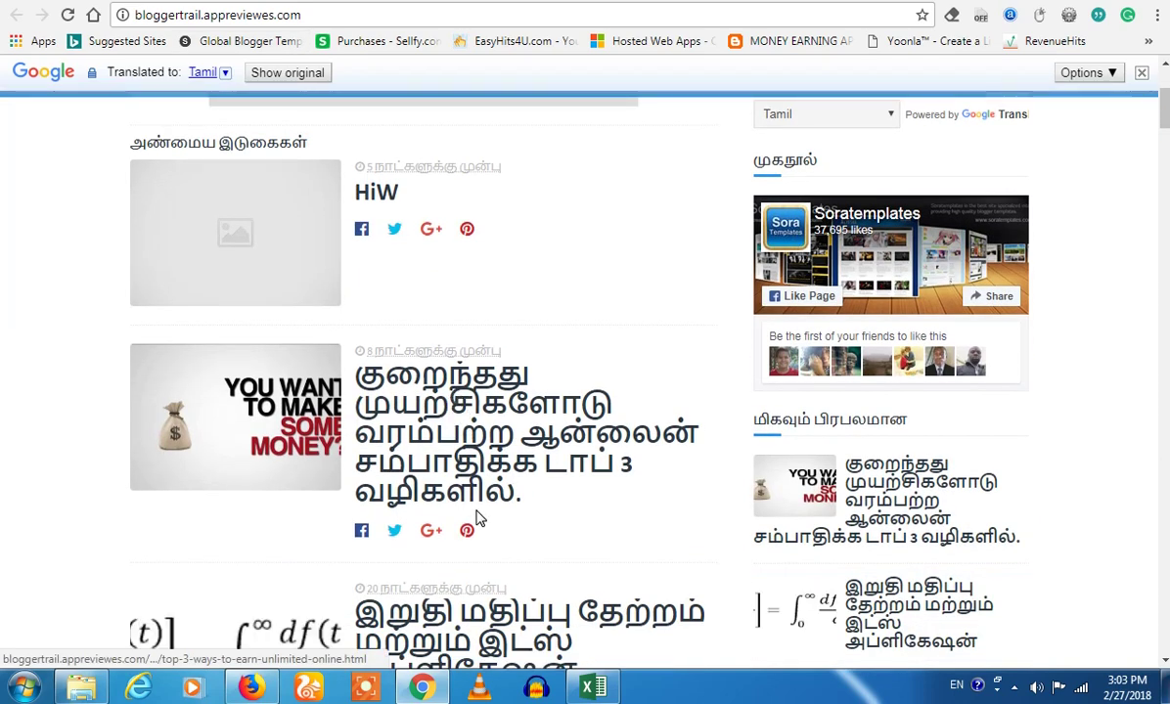
pyautogui.scroll(-4, 479, 518)
pyautogui.scroll(-15, 479, 519)
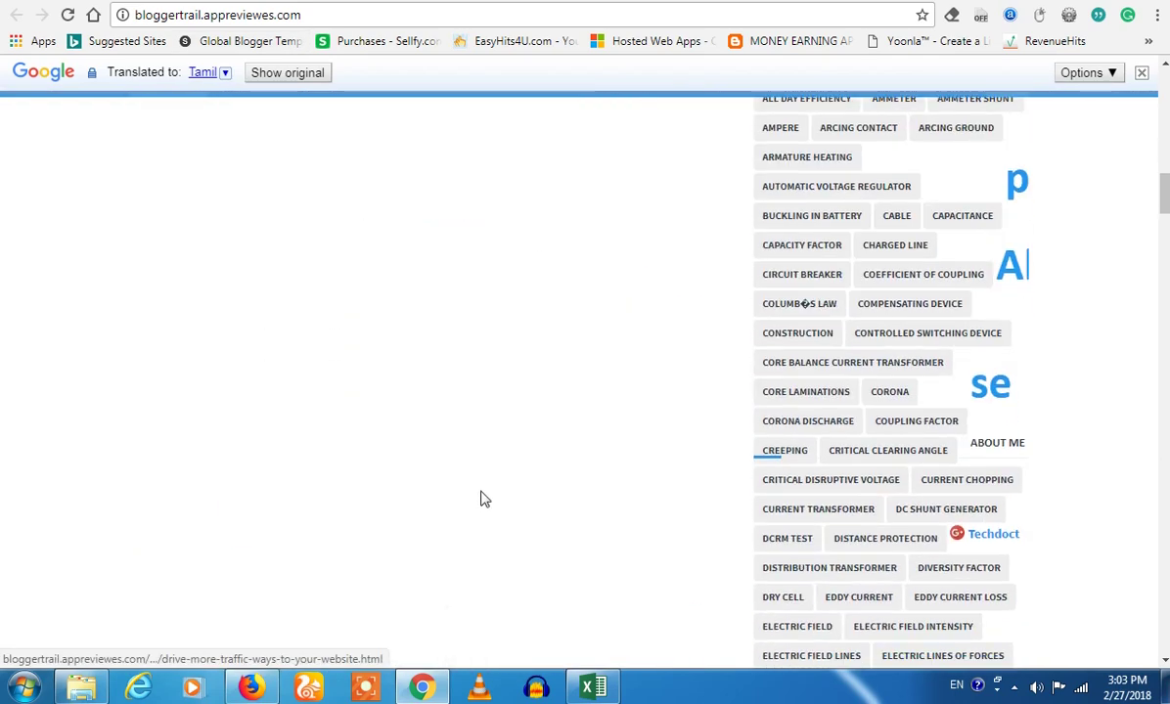
pyautogui.scroll(10, 479, 480)
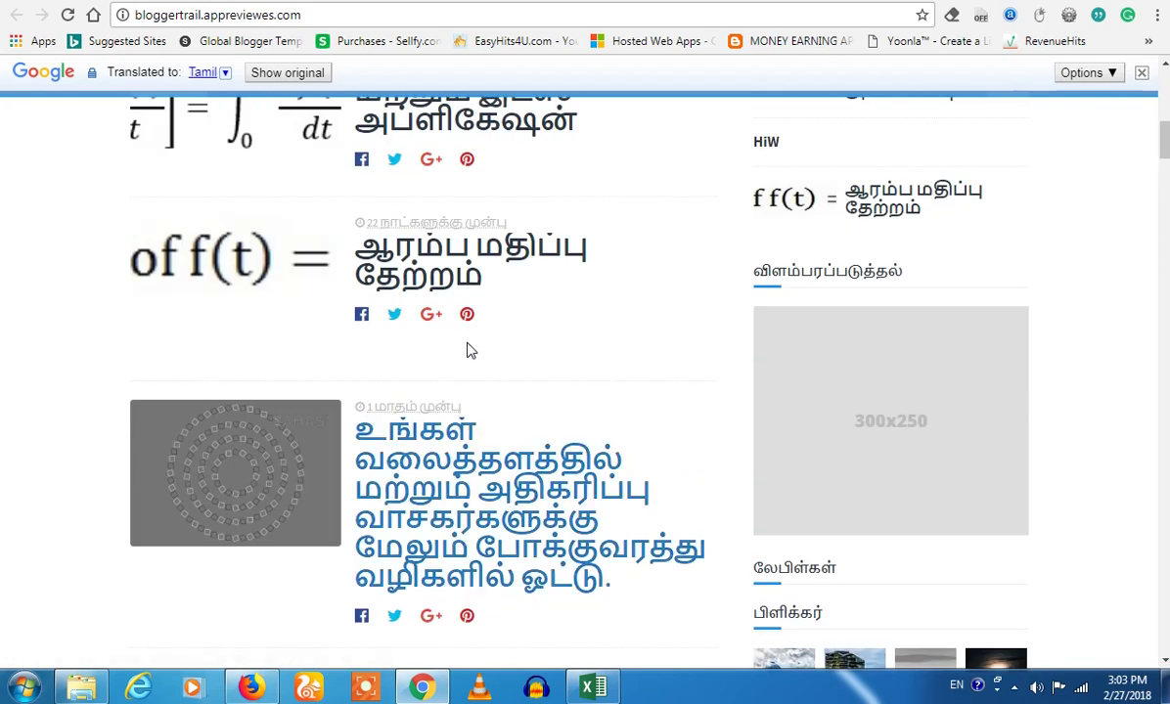
pyautogui.scroll(8, 529, 369)
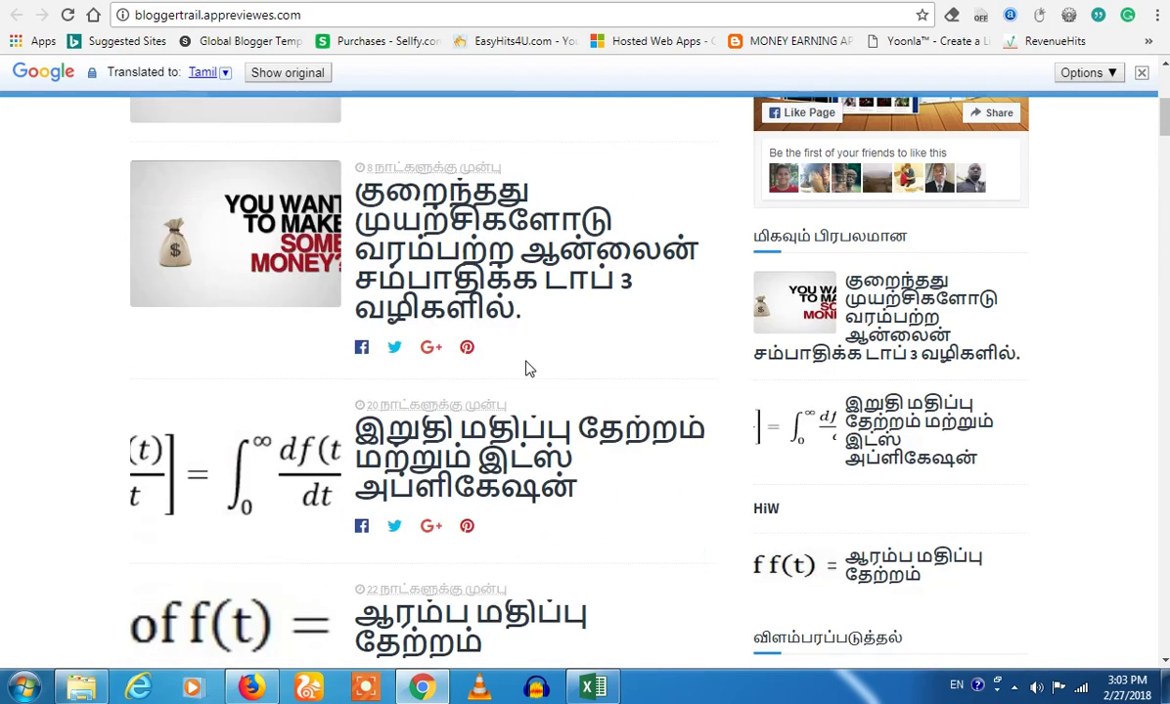
pyautogui.scroll(2, 525, 368)
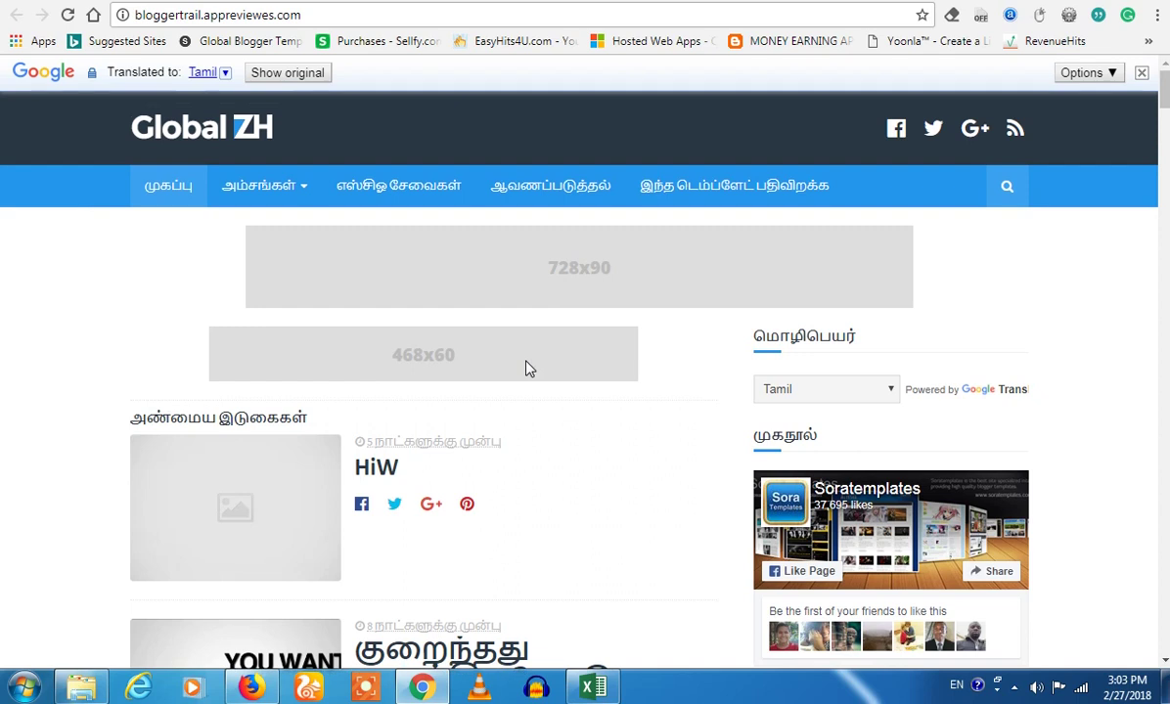